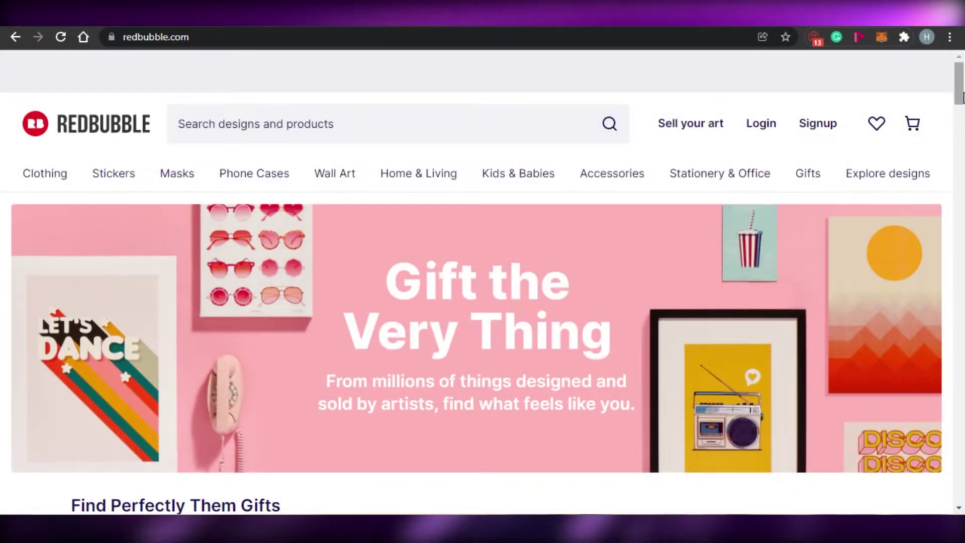
- Look over the Redbubble home page from the gift banner down to the featured artists and back
scroll(956, 156, down, 10)
scroll(962, 149, up, 7)
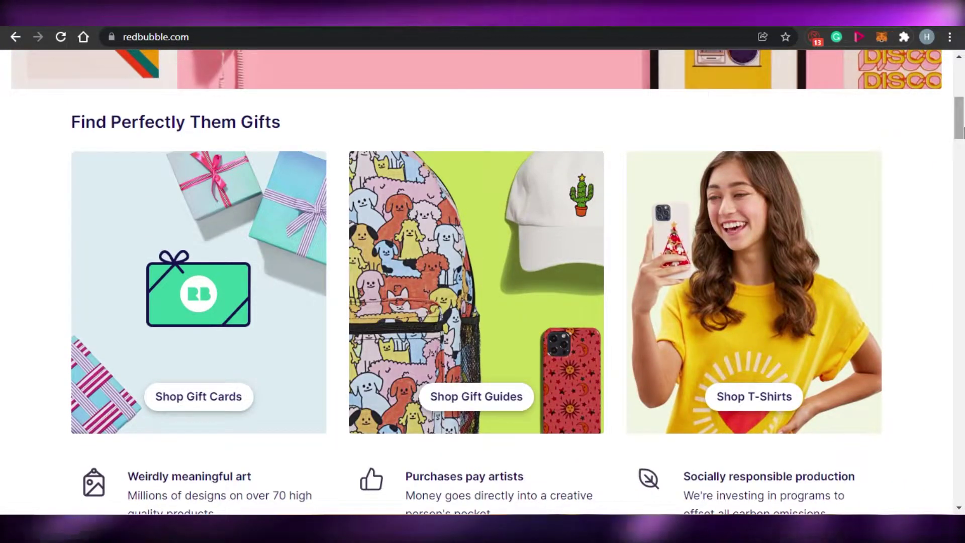
drag(963, 133, 963, 216)
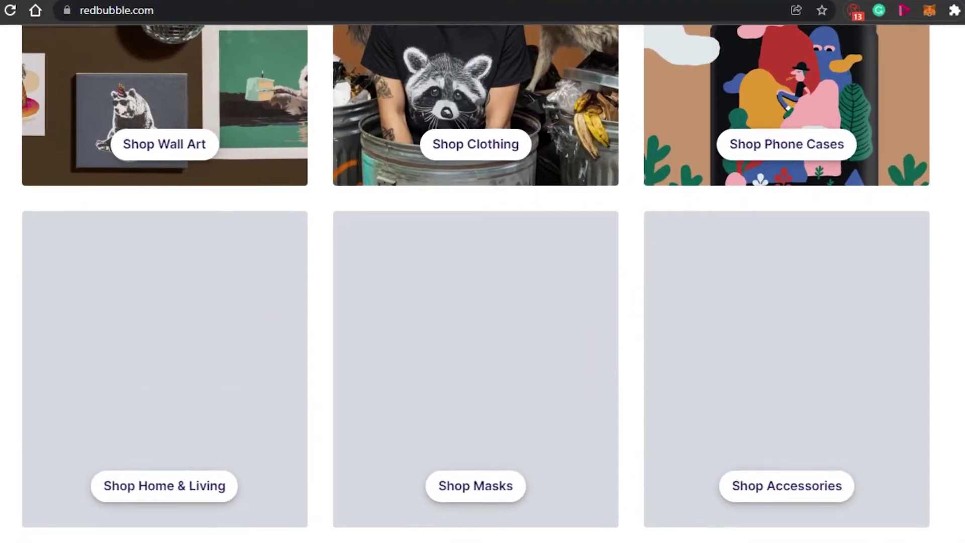
scroll(483, 281, down, 8)
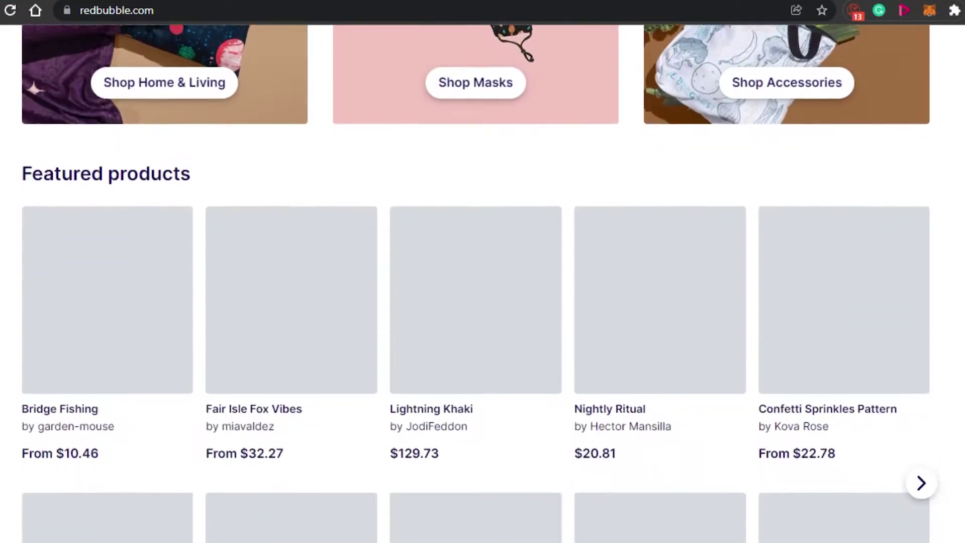
scroll(482, 281, down, 2)
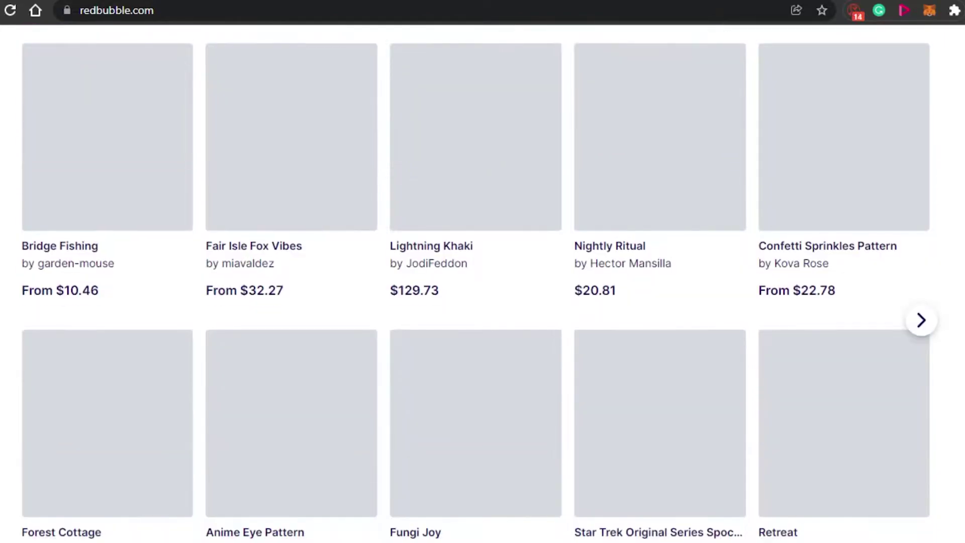
scroll(483, 281, down, 4)
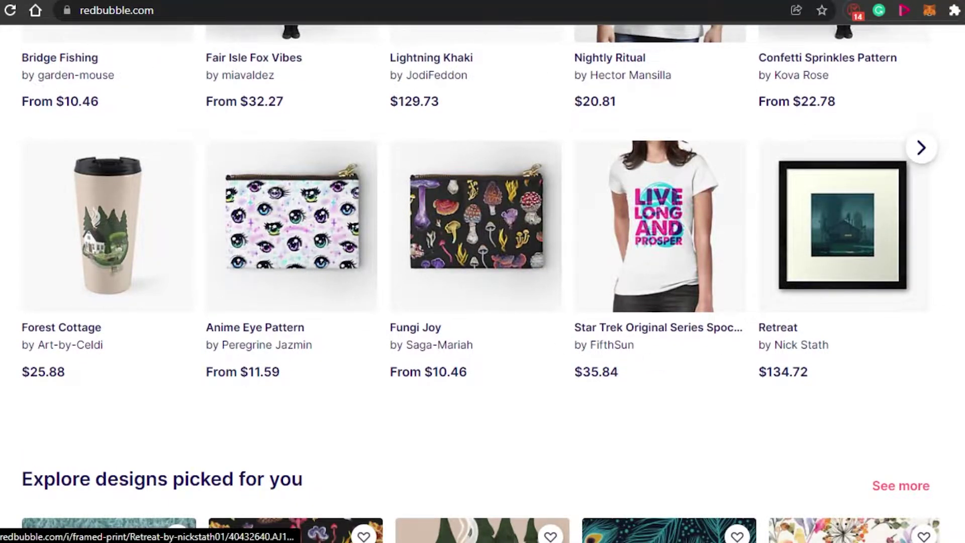
scroll(483, 281, down, 3)
scroll(482, 281, down, 8)
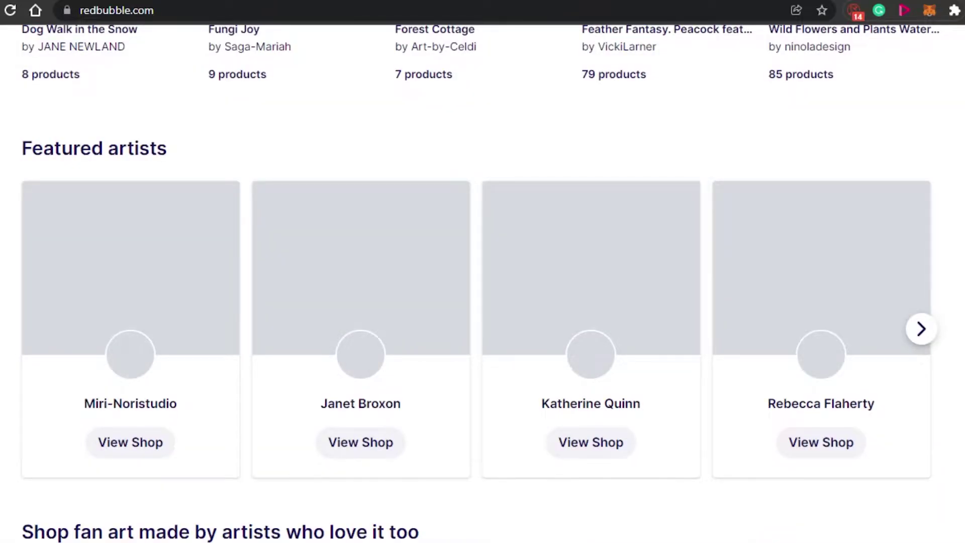
scroll(482, 281, up, 13)
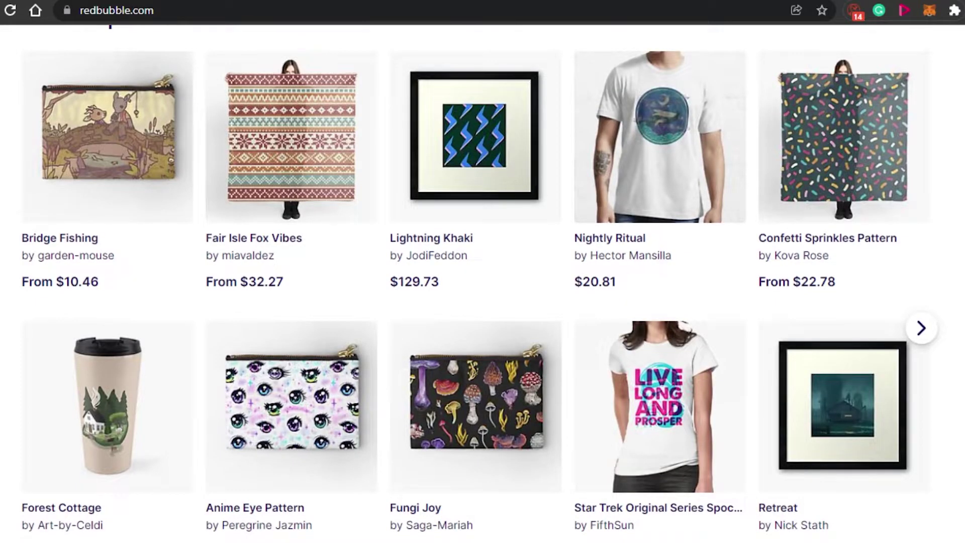
scroll(483, 281, up, 8)
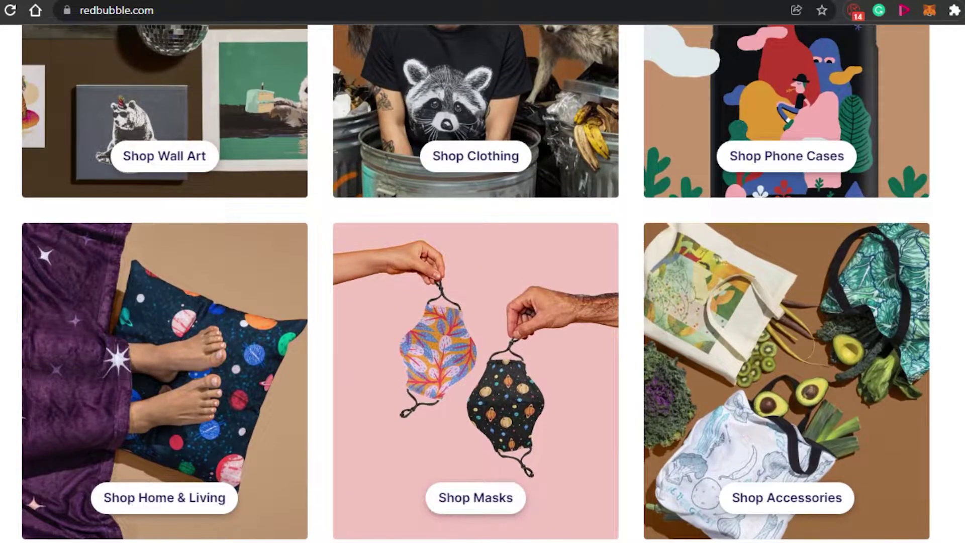
scroll(483, 281, up, 20)
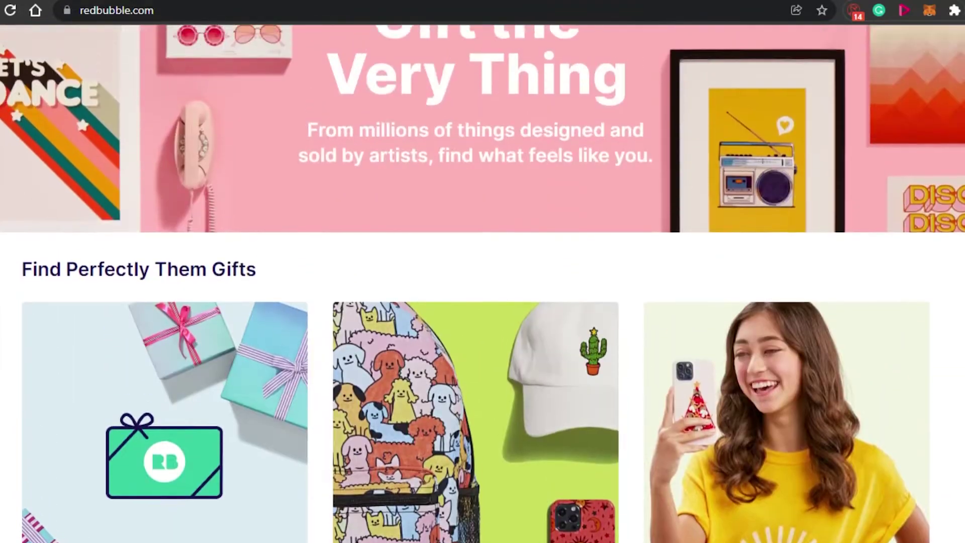
- Examine the home page's product category tiles, from gift cards and stickers to accessories, and the featured products below them
scroll(482, 282, down, 6)
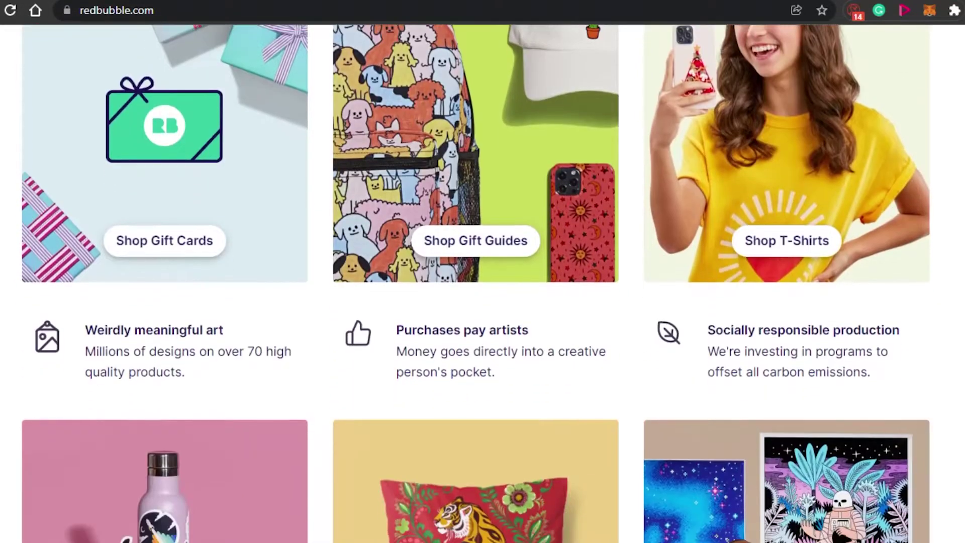
scroll(482, 281, down, 5)
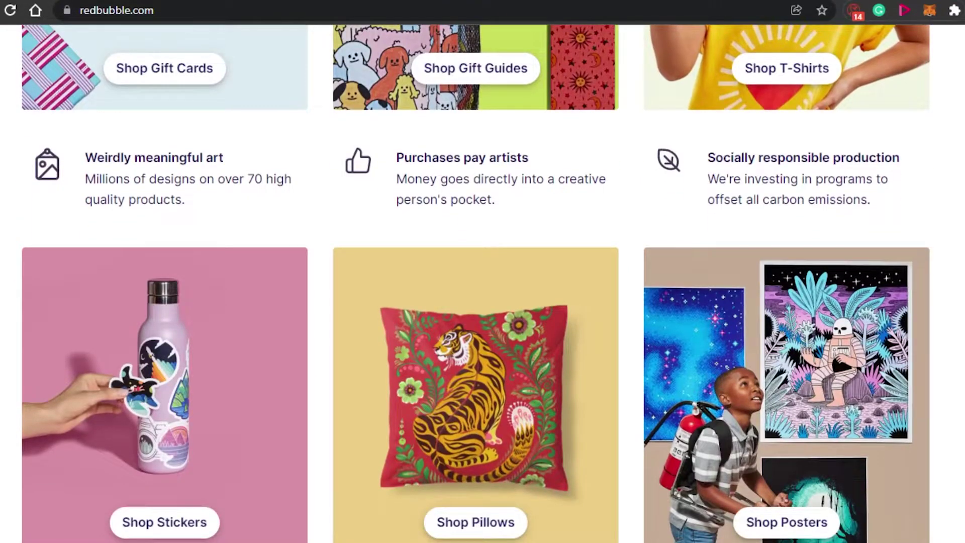
scroll(482, 281, down, 7)
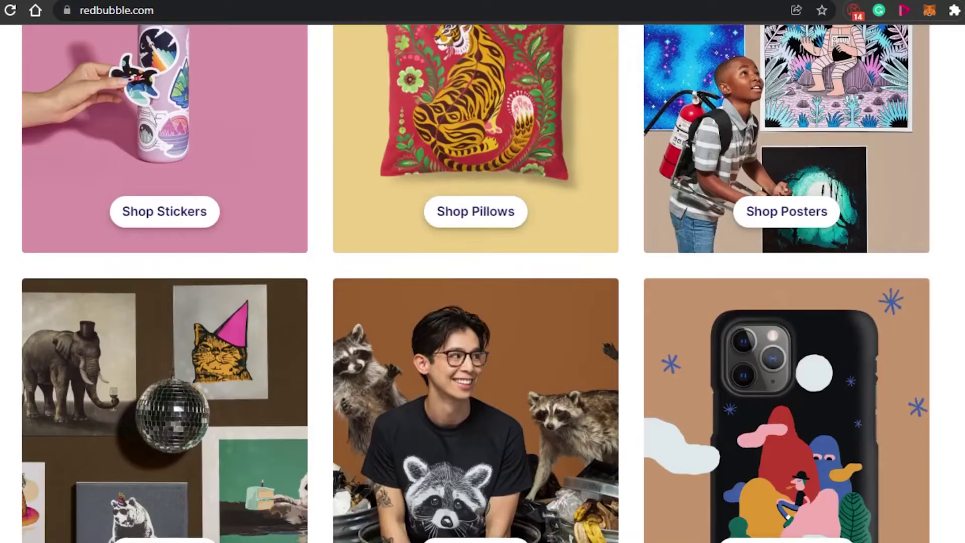
scroll(482, 282, up, 3)
scroll(483, 281, down, 8)
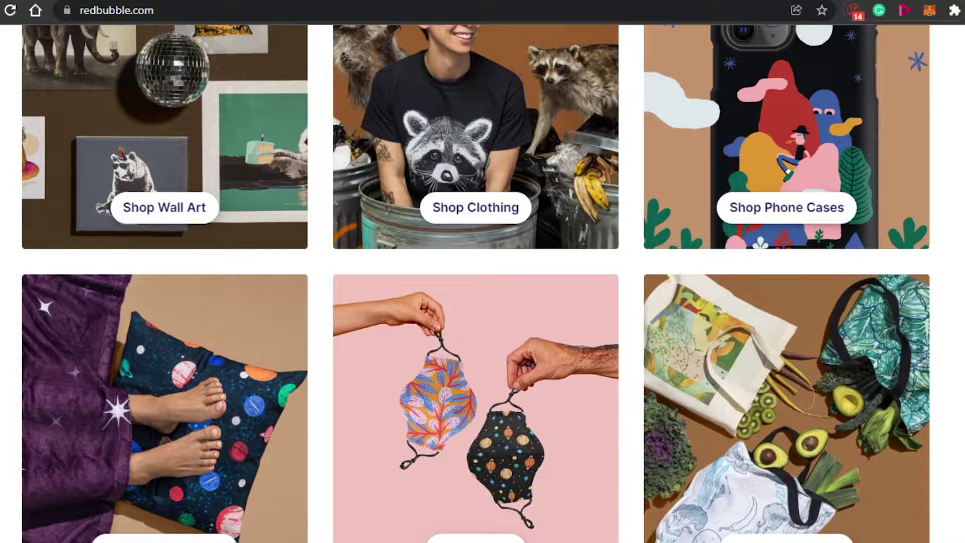
scroll(483, 281, down, 7)
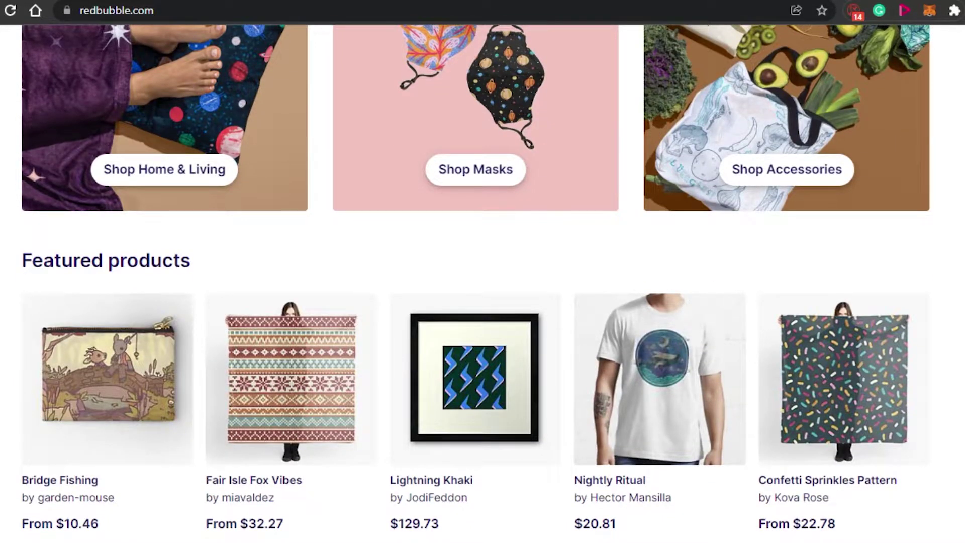
scroll(482, 281, down, 4)
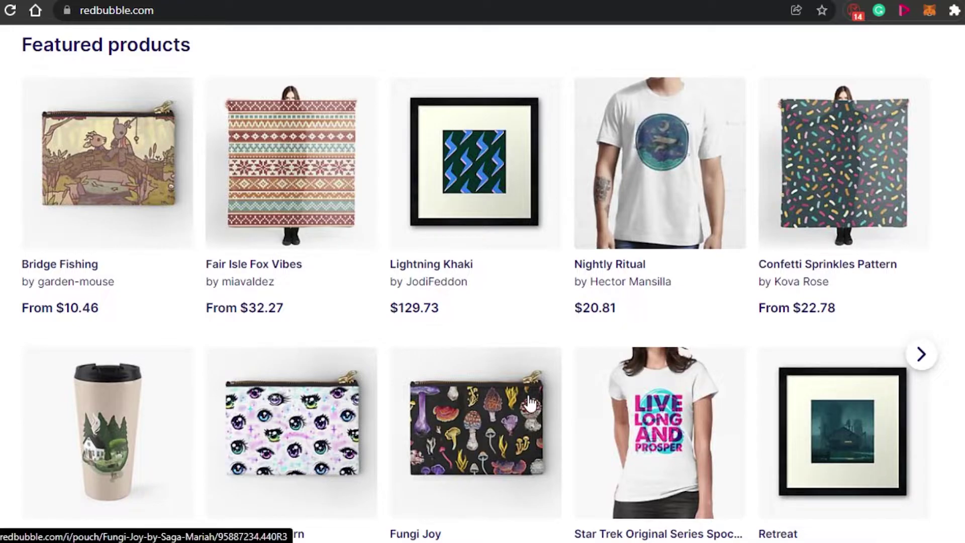
- Review the picked designs, featured artists and fan art sections, and check the prices of the featured products
scroll(482, 281, down, 10)
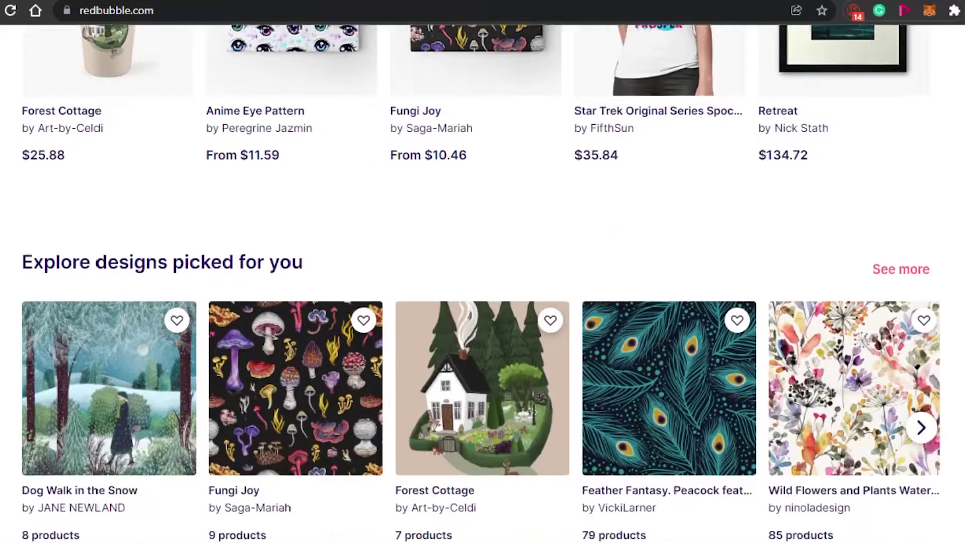
scroll(482, 281, down, 8)
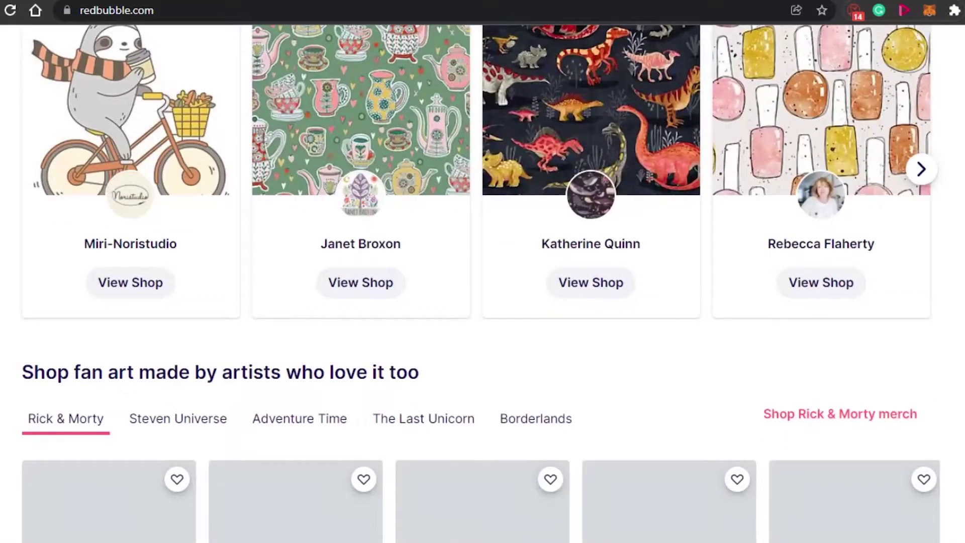
scroll(483, 281, down, 8)
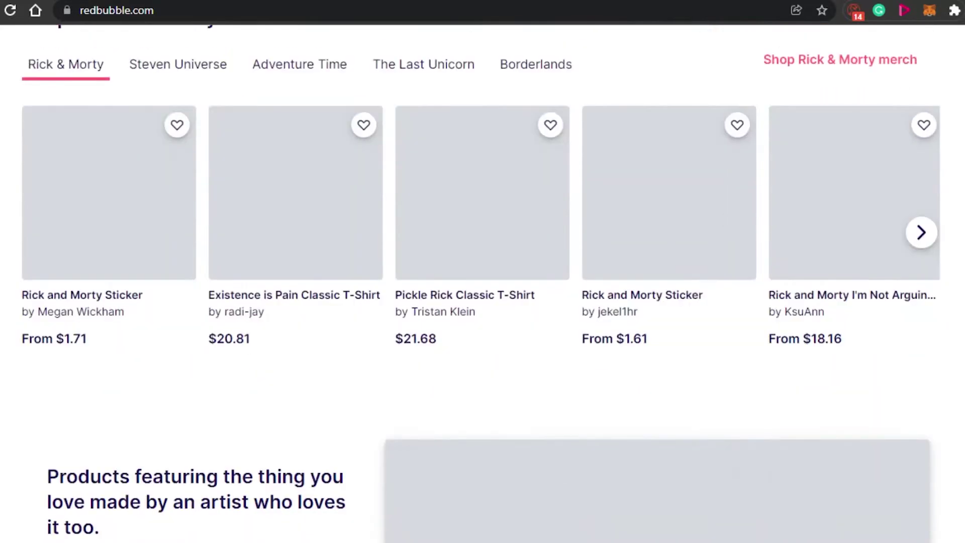
scroll(483, 281, up, 12)
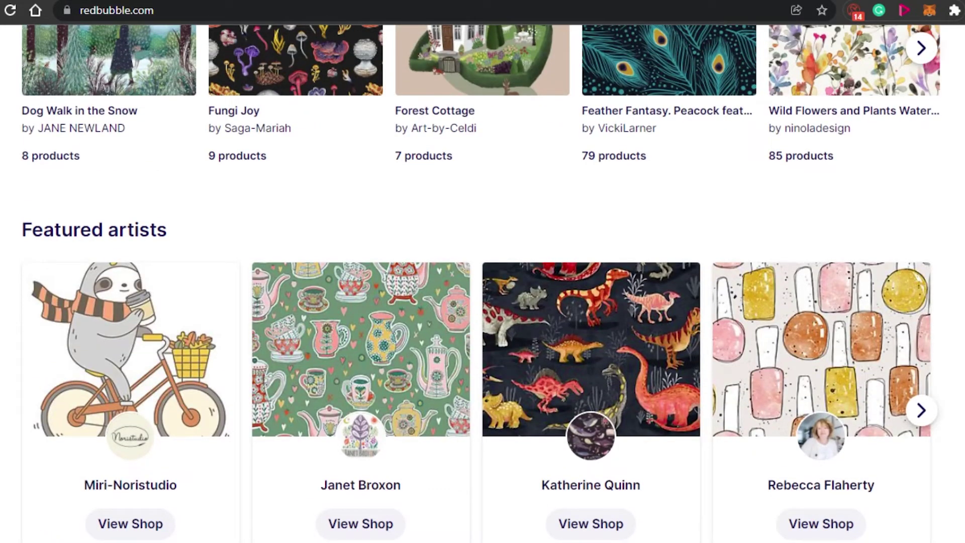
scroll(483, 281, up, 15)
scroll(482, 281, down, 8)
scroll(482, 281, up, 7)
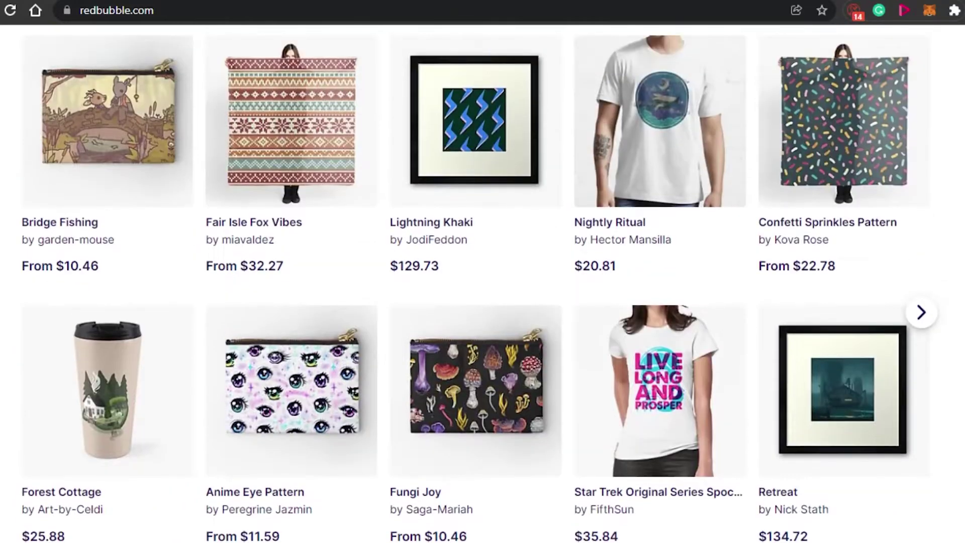
scroll(482, 281, down, 1)
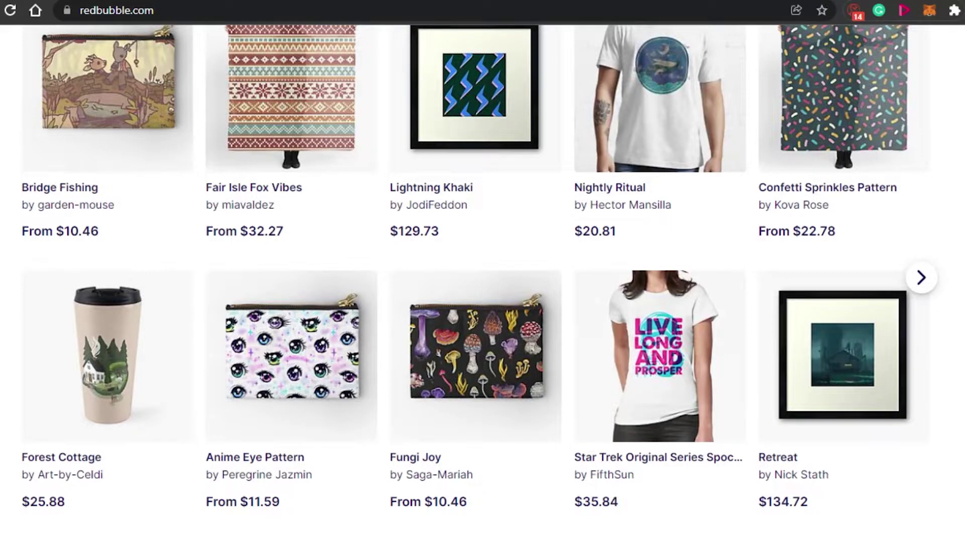
scroll(482, 272, down, 4)
scroll(482, 272, up, 5)
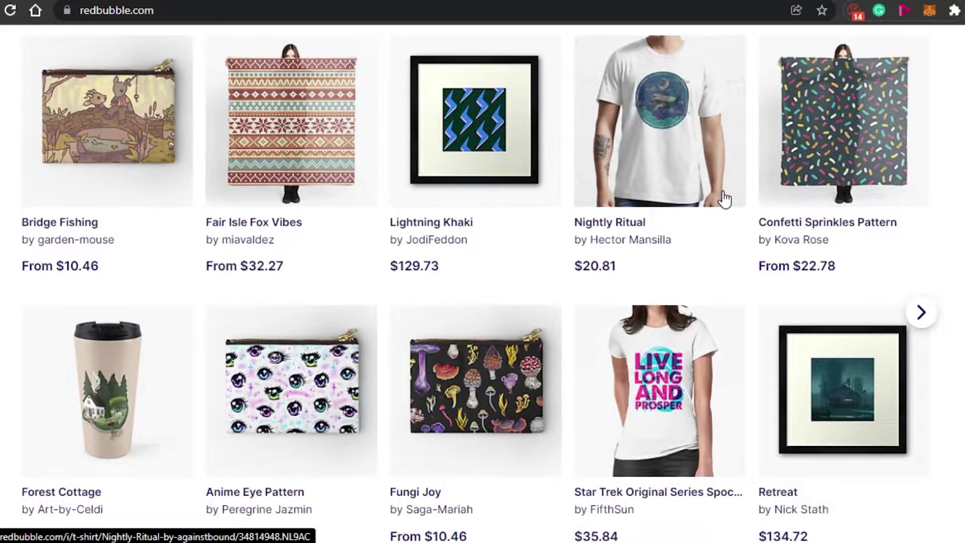
- Examine the Rick & Morty fan art products and the section explaining how artists' designs become products and earn money
scroll(829, 202, down, 20)
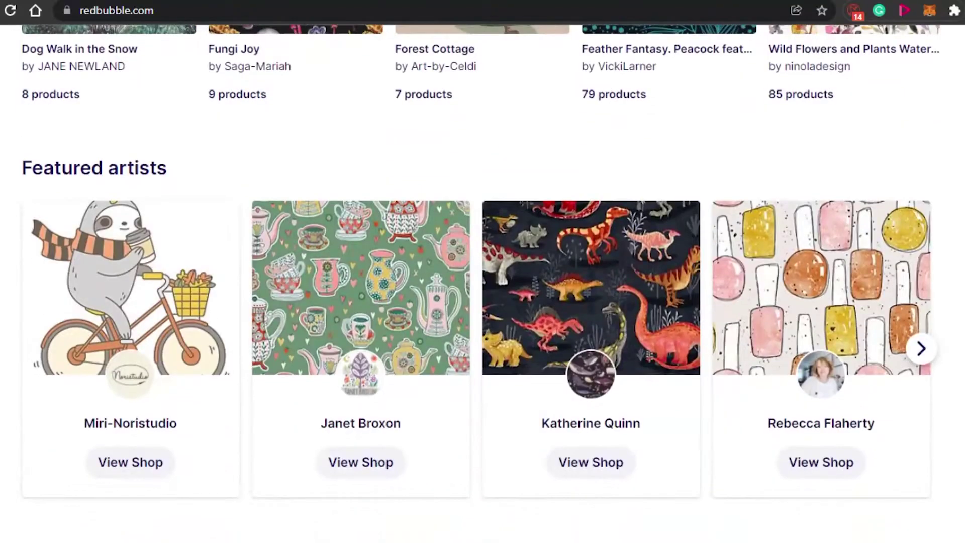
scroll(829, 202, down, 7)
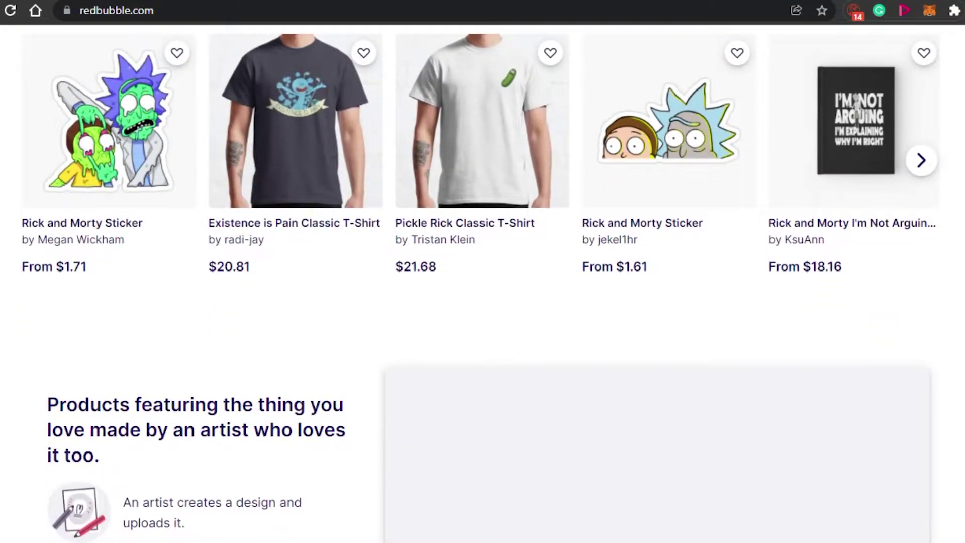
scroll(481, 283, down, 1)
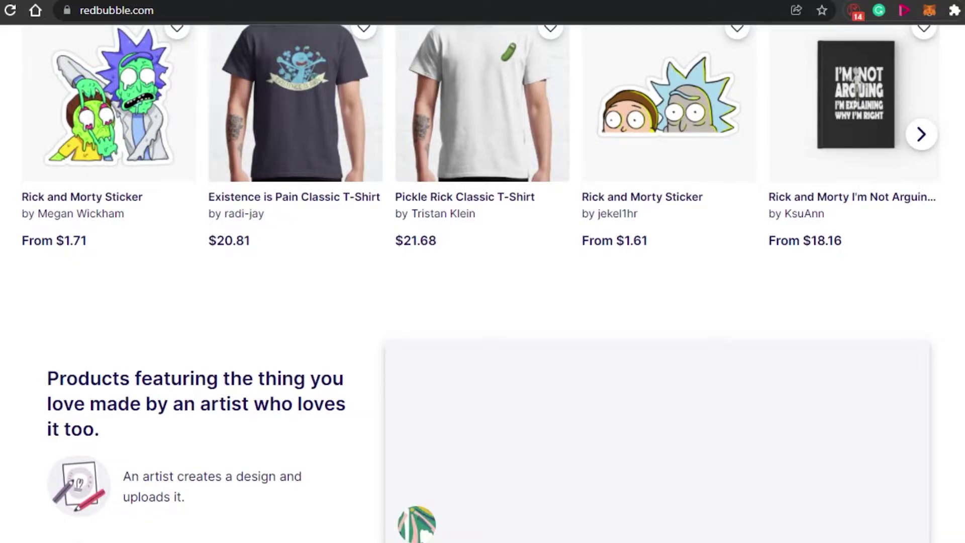
scroll(87, 215, up, 1)
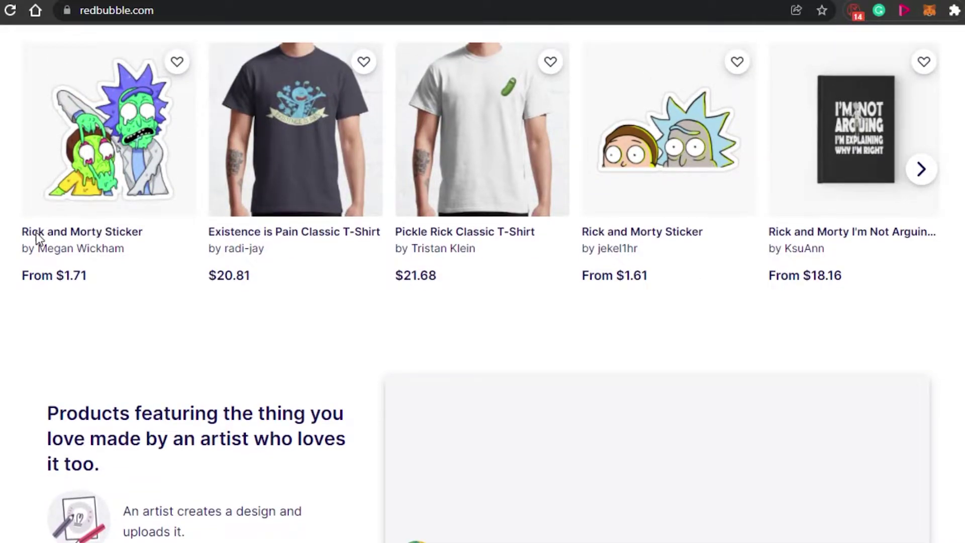
scroll(75, 235, up, 1)
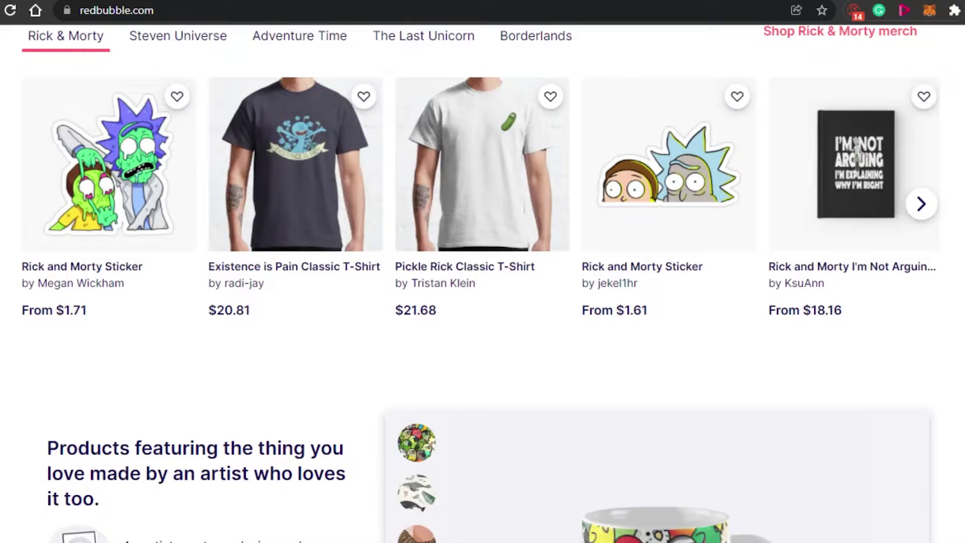
scroll(483, 281, down, 8)
scroll(482, 282, up, 1)
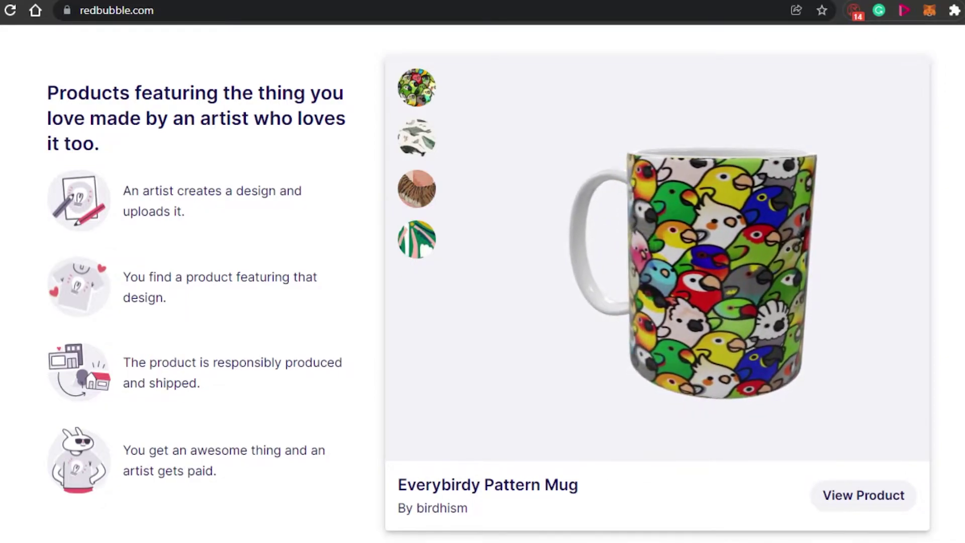
scroll(483, 282, down, 10)
scroll(482, 281, up, 8)
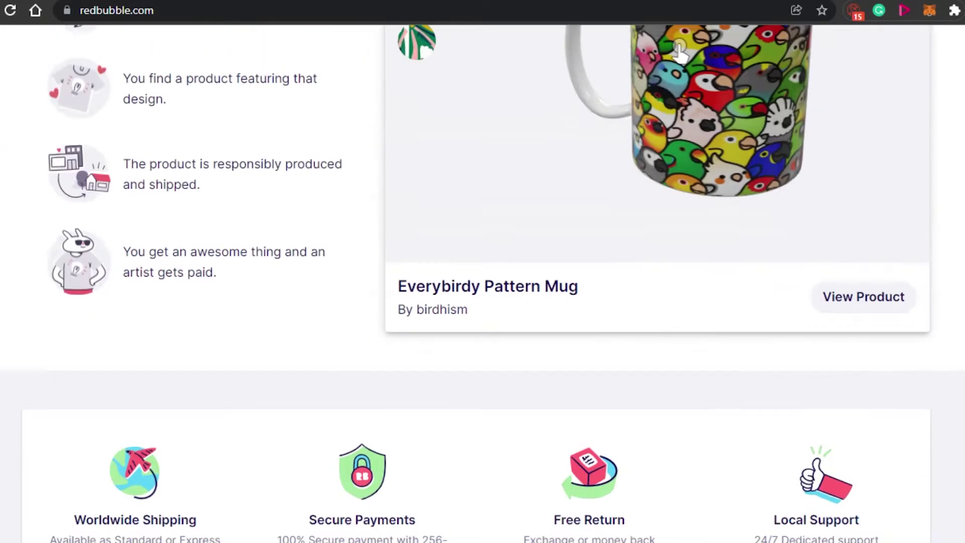
scroll(483, 281, up, 9)
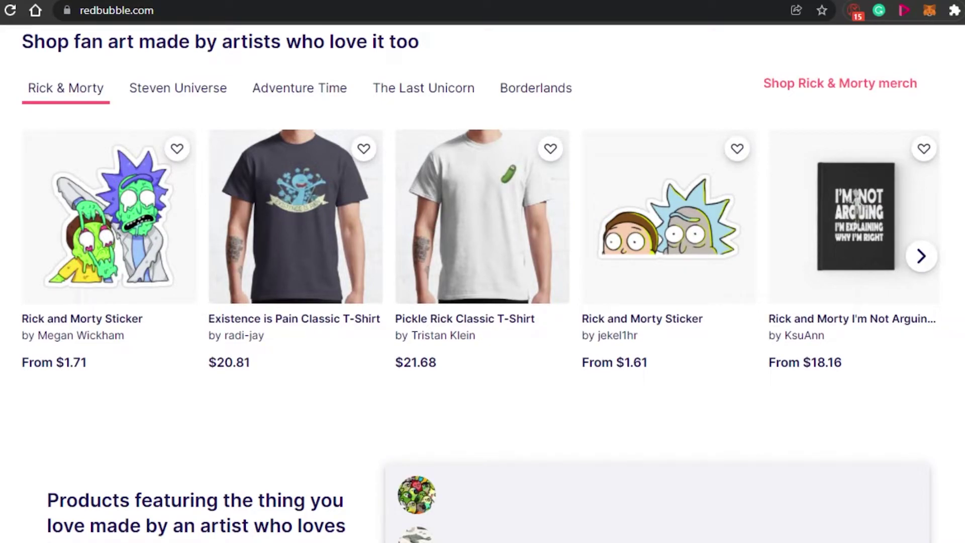
scroll(483, 282, up, 12)
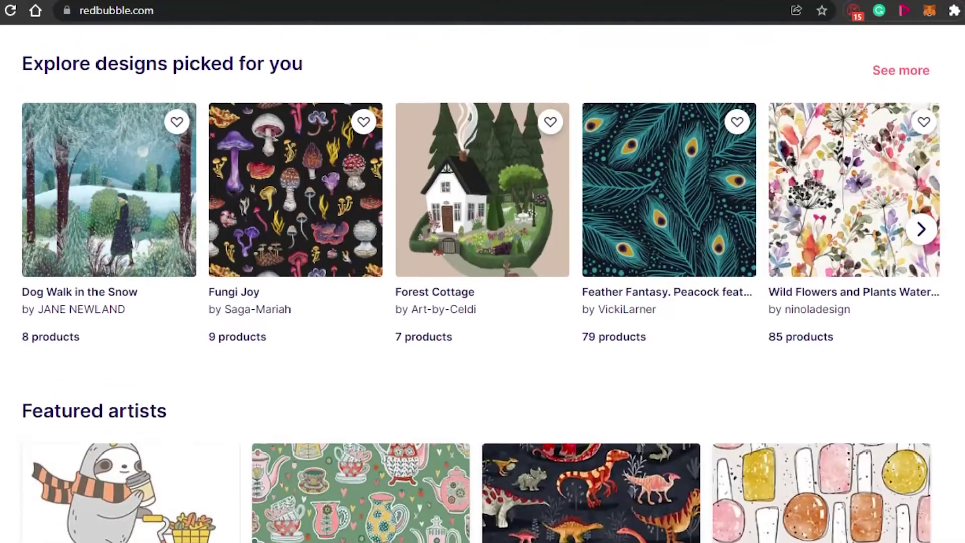
scroll(483, 282, down, 13)
scroll(483, 281, down, 10)
scroll(483, 281, up, 5)
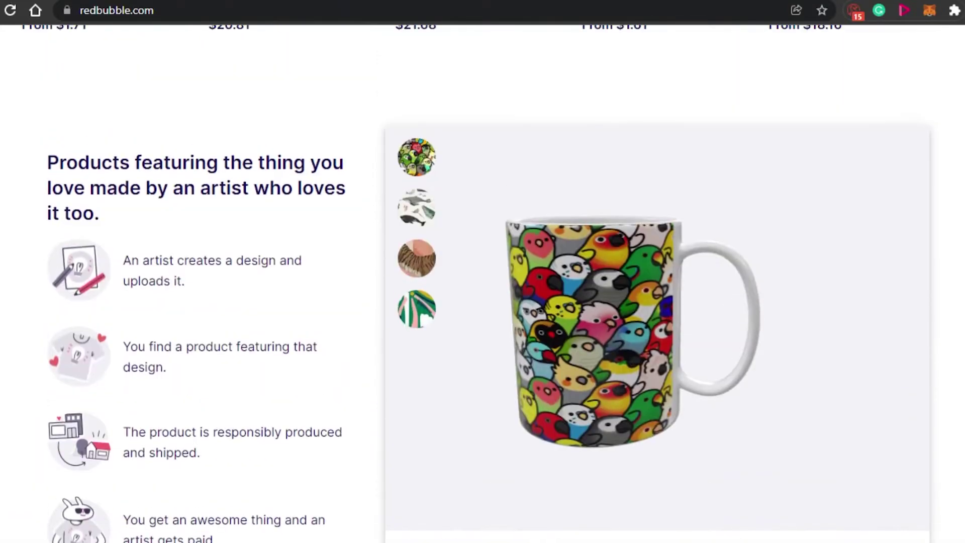
scroll(483, 281, down, 2)
scroll(483, 280, up, 15)
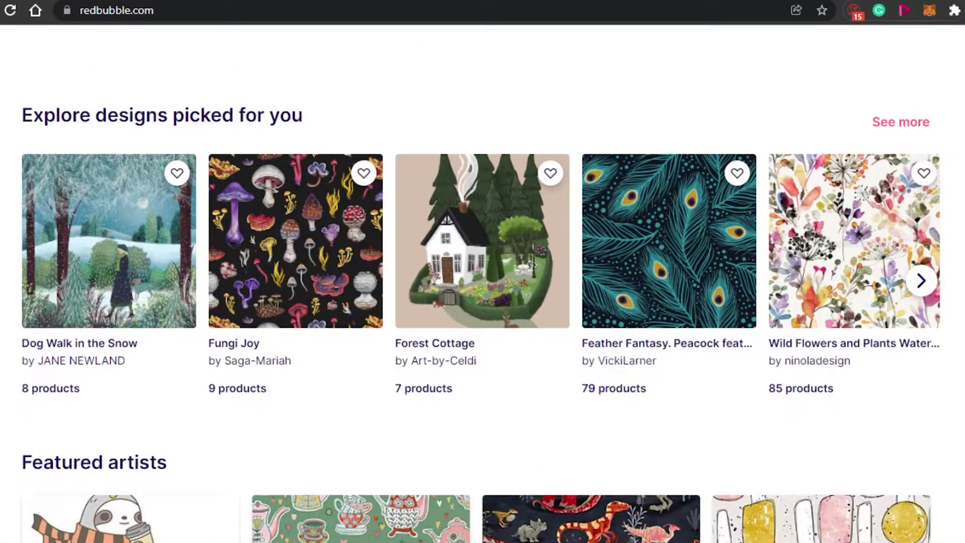
scroll(483, 281, down, 10)
scroll(483, 282, up, 1)
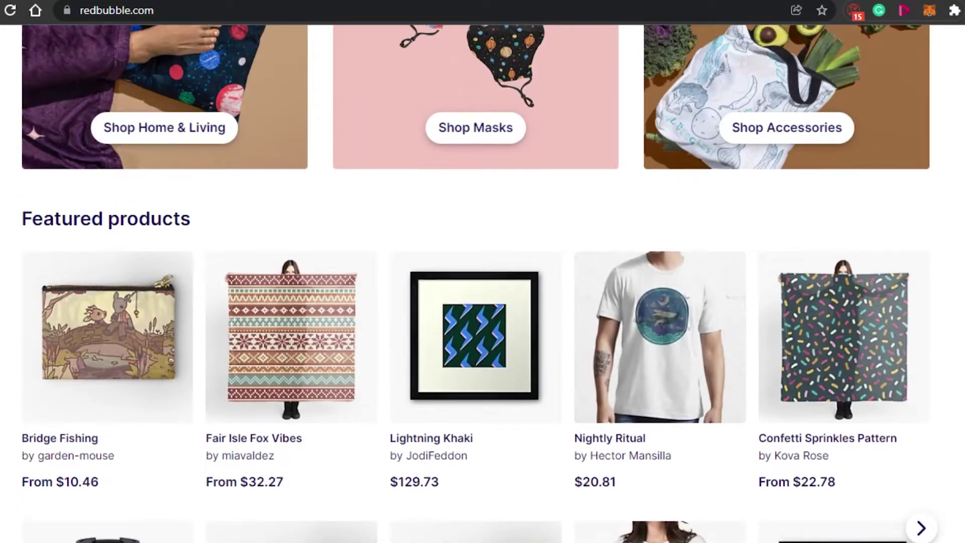
scroll(482, 281, down, 4)
scroll(483, 282, up, 4)
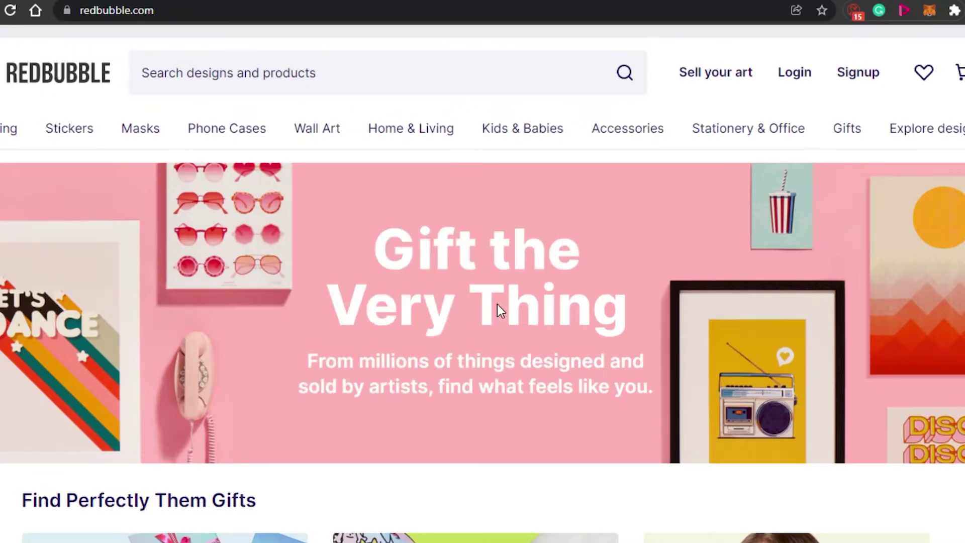
- Look through the product category menus on the Redbubble home page, from clothing to accessories
mouse_move(3, 154)
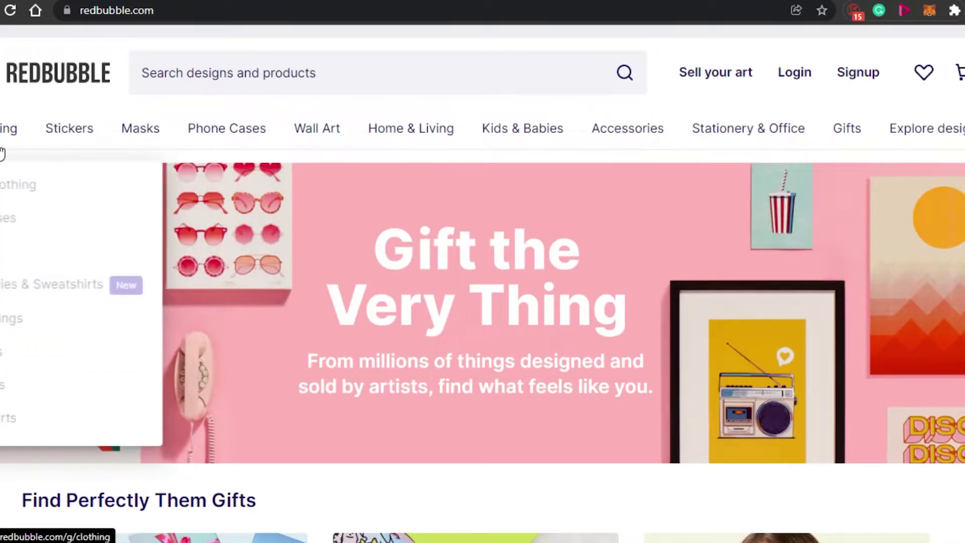
mouse_move(246, 140)
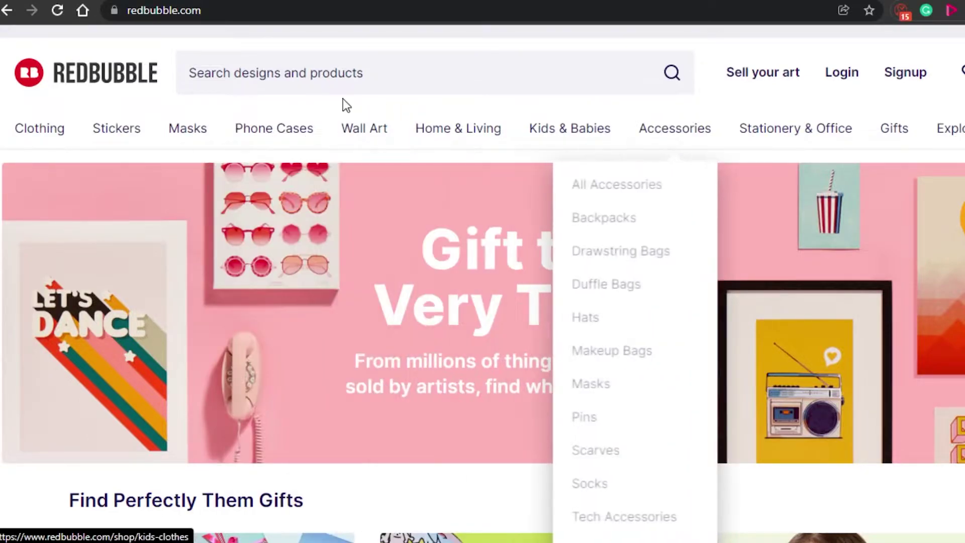
mouse_move(119, 138)
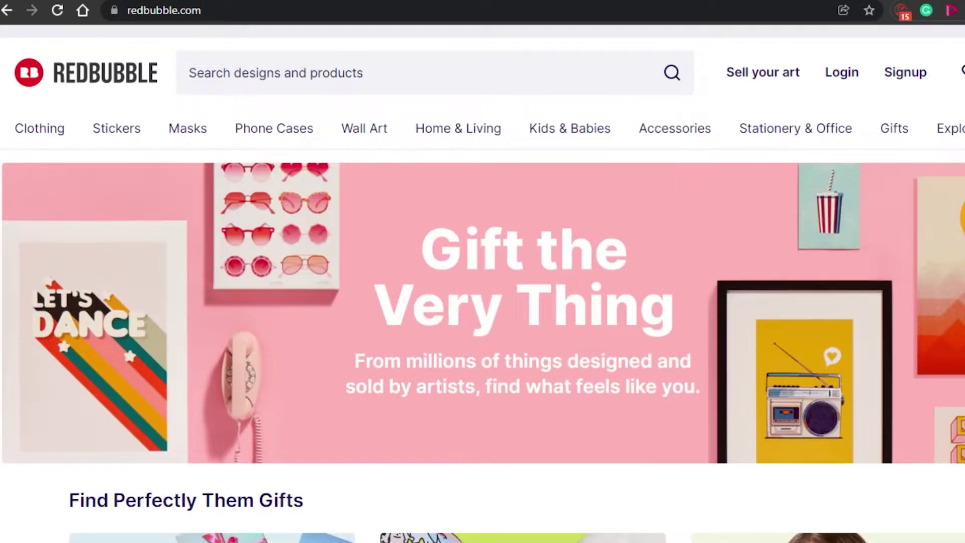
- Switch to Pinterest and browse the home feed to see the kinds of pins shared, such as recipes, illustrations, fashion and product lists
scroll(595, 375, down, 15)
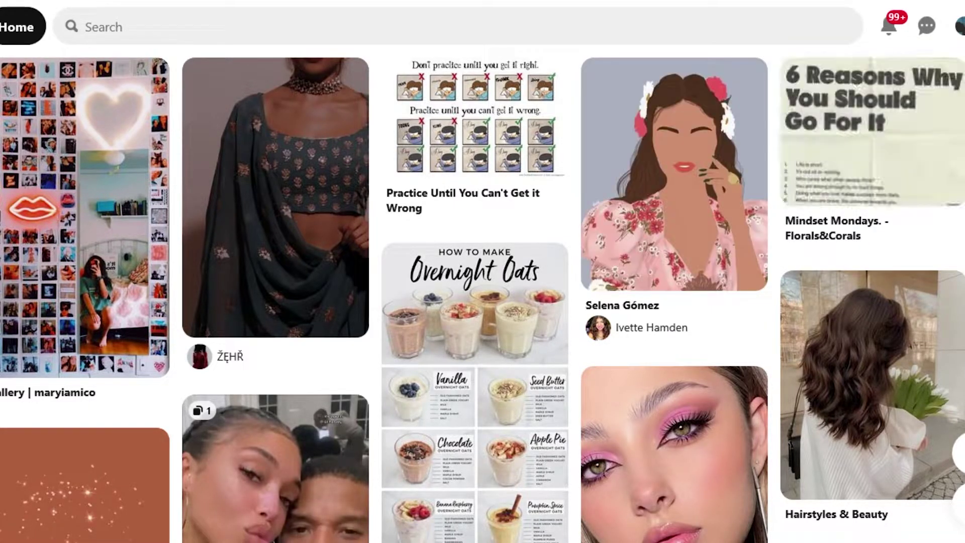
scroll(483, 301, down, 3)
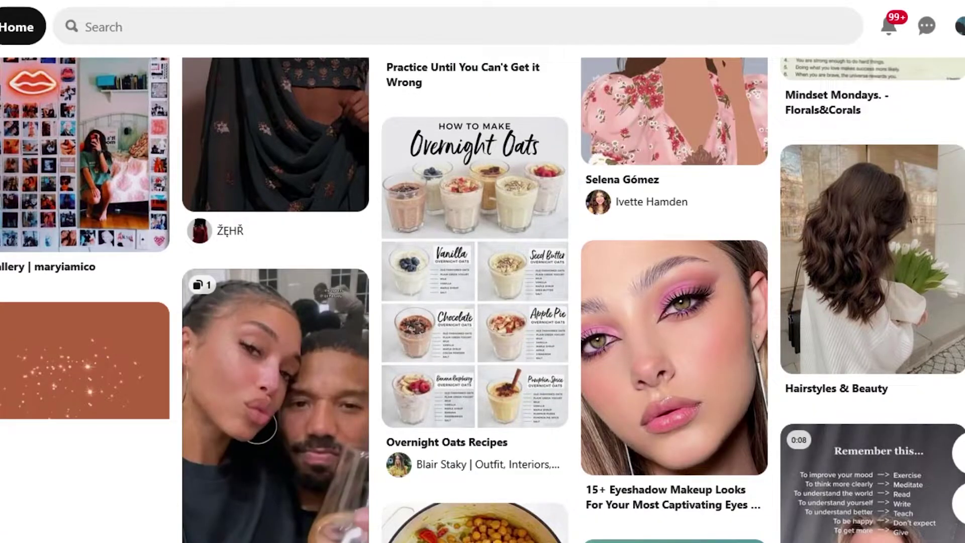
scroll(483, 302, down, 3)
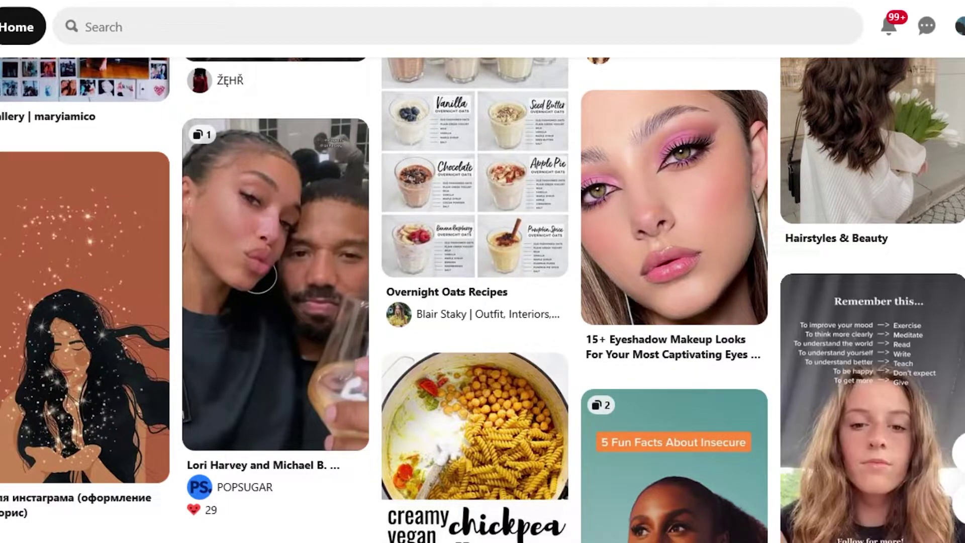
scroll(482, 300, down, 3)
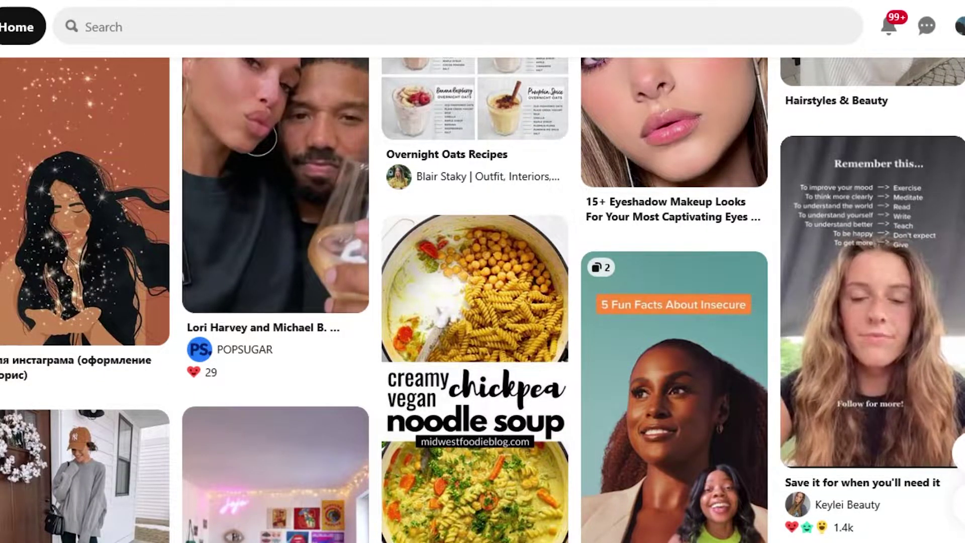
scroll(483, 300, down, 8)
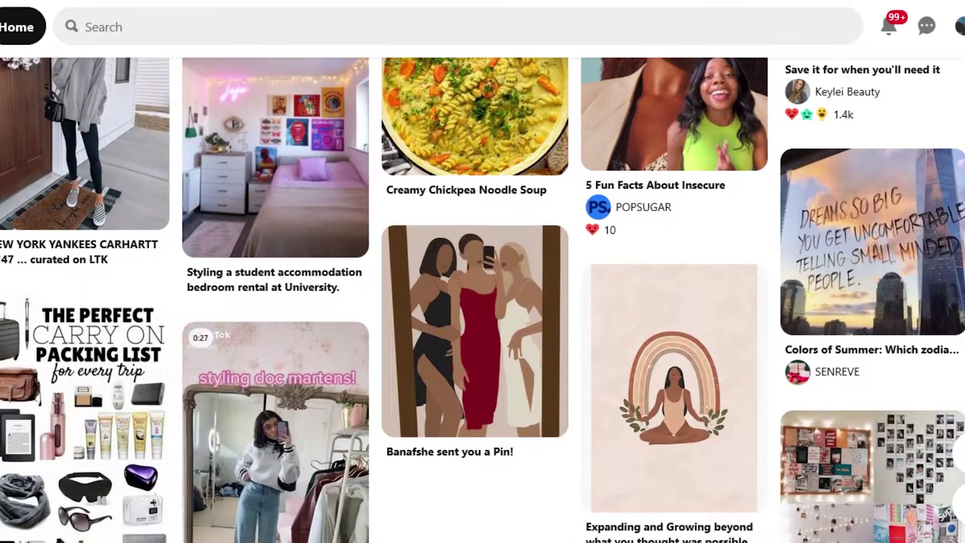
scroll(483, 301, down, 7)
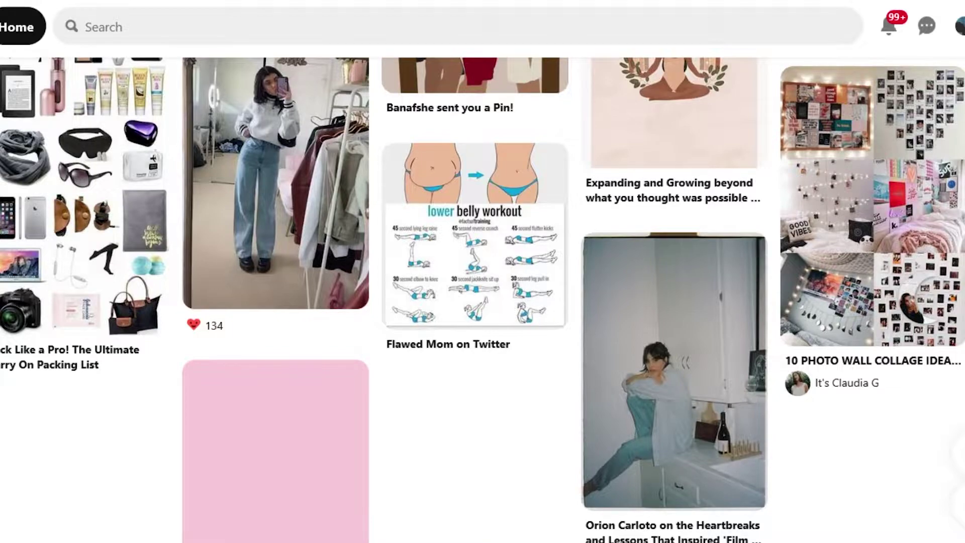
scroll(482, 301, down, 5)
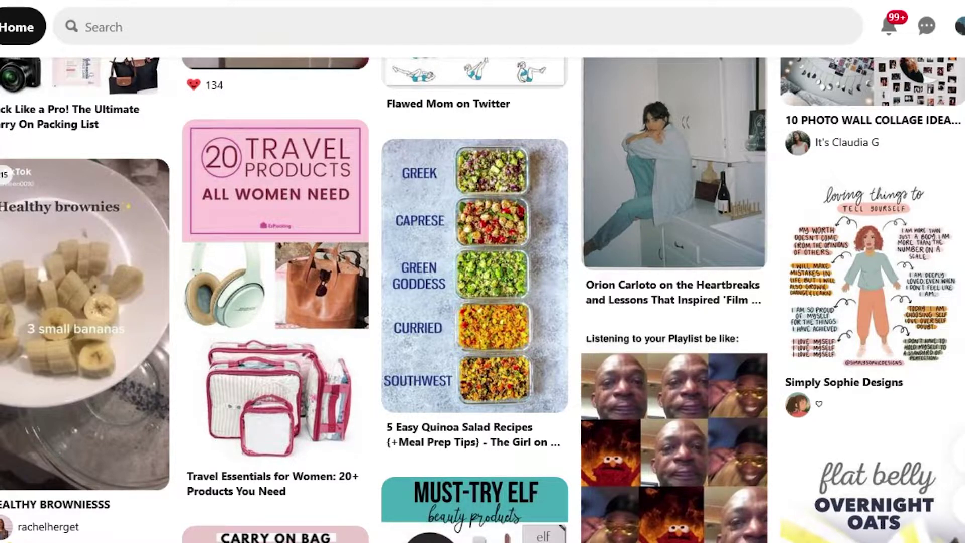
scroll(483, 301, down, 3)
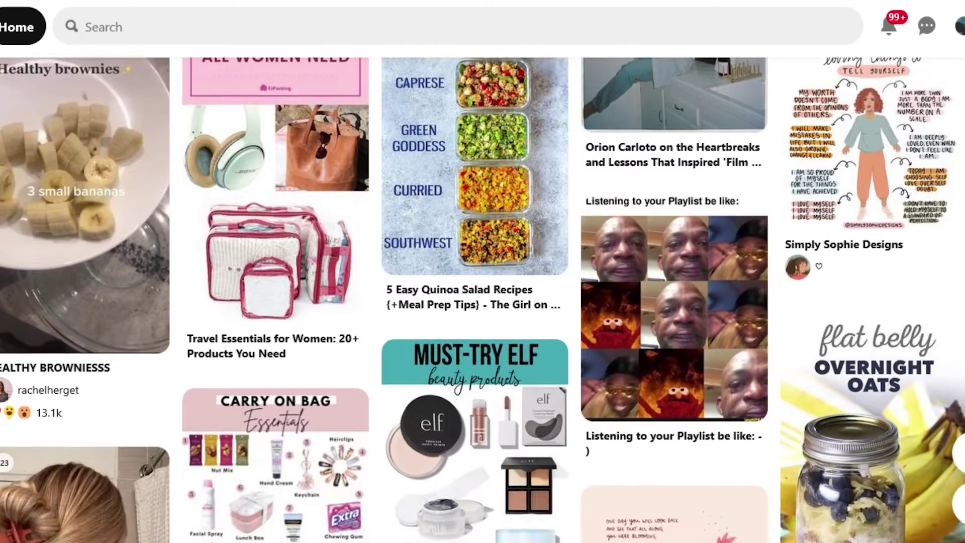
scroll(483, 300, down, 2)
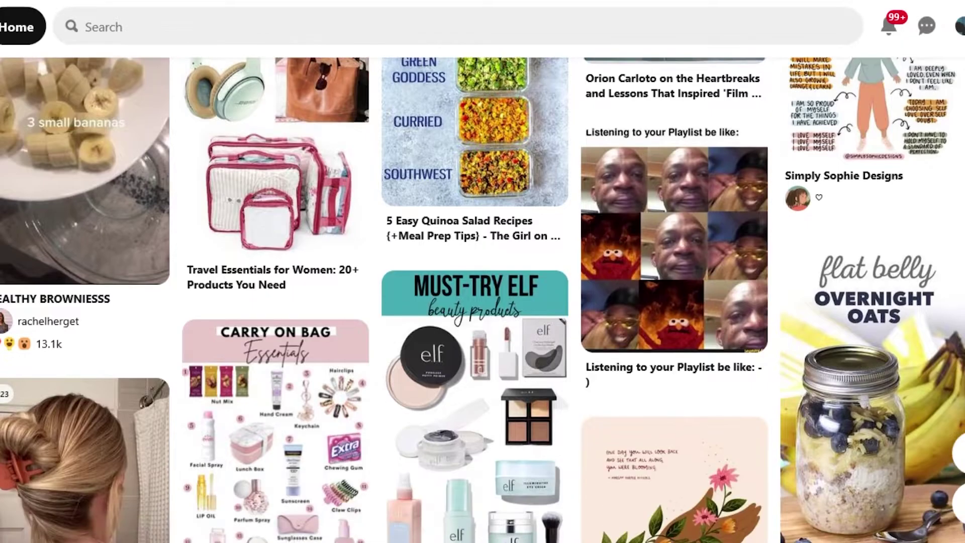
scroll(483, 300, down, 3)
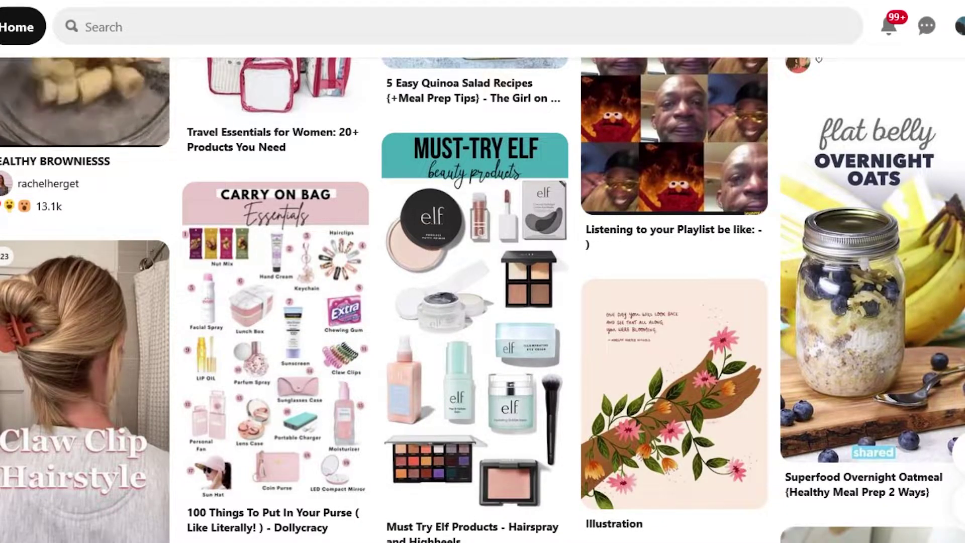
scroll(483, 301, down, 5)
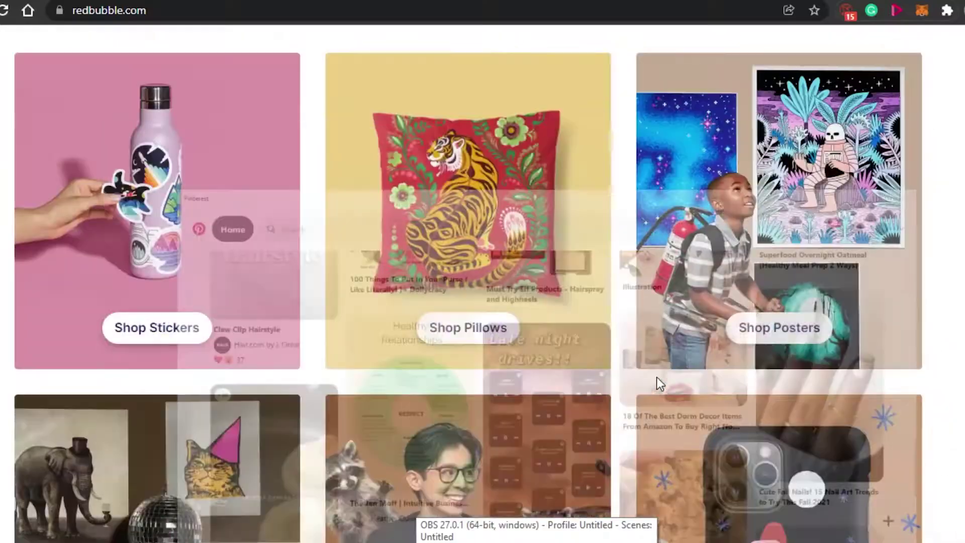
- Switch to Redbubble and review the Rick & Morty fan art and the section explaining how artists' designs become products
scroll(483, 282, down, 10)
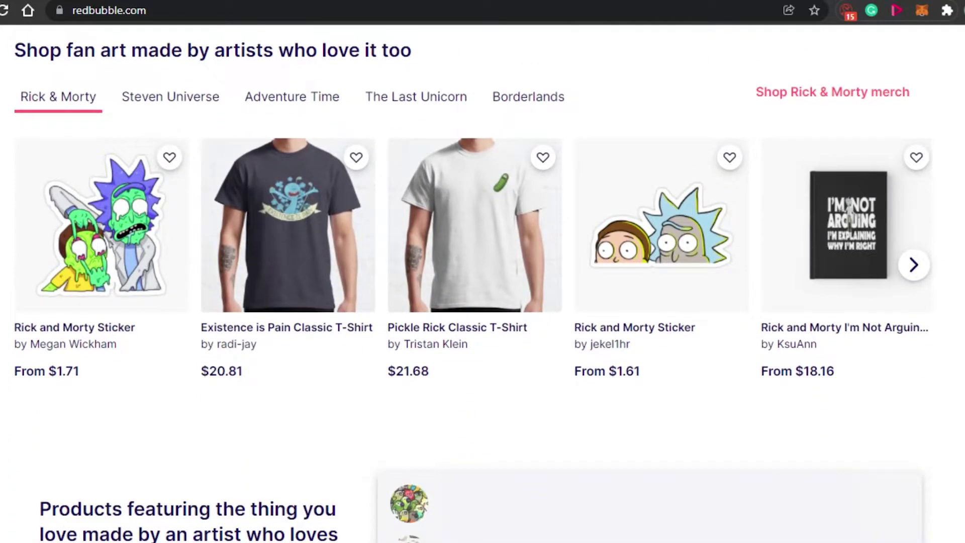
scroll(473, 288, down, 1)
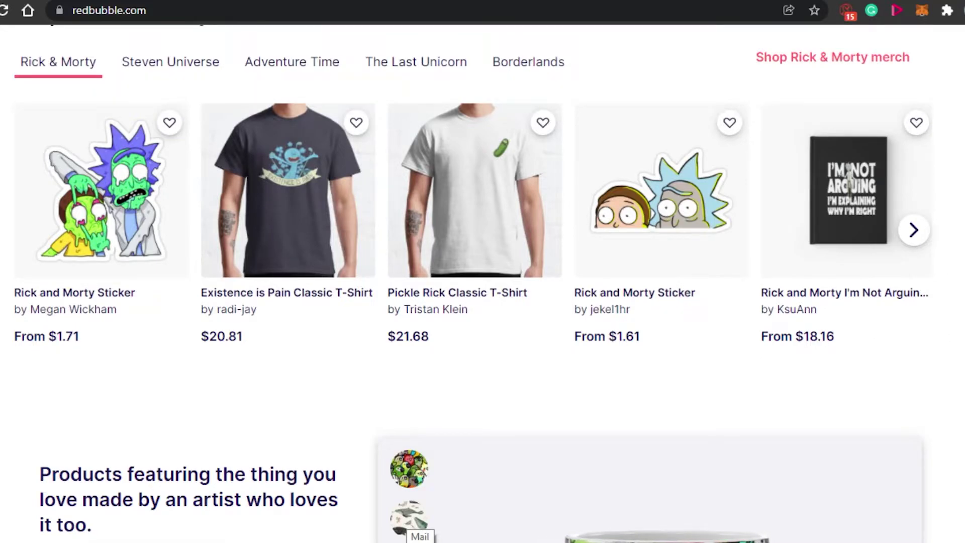
scroll(944, 335, down, 10)
scroll(943, 335, up, 10)
scroll(942, 336, down, 5)
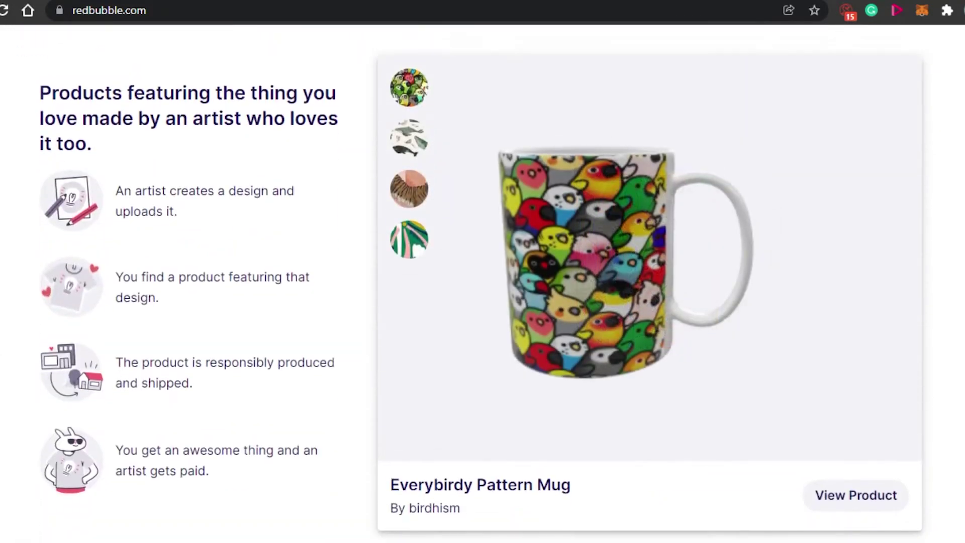
scroll(943, 336, up, 5)
scroll(483, 286, up, 1)
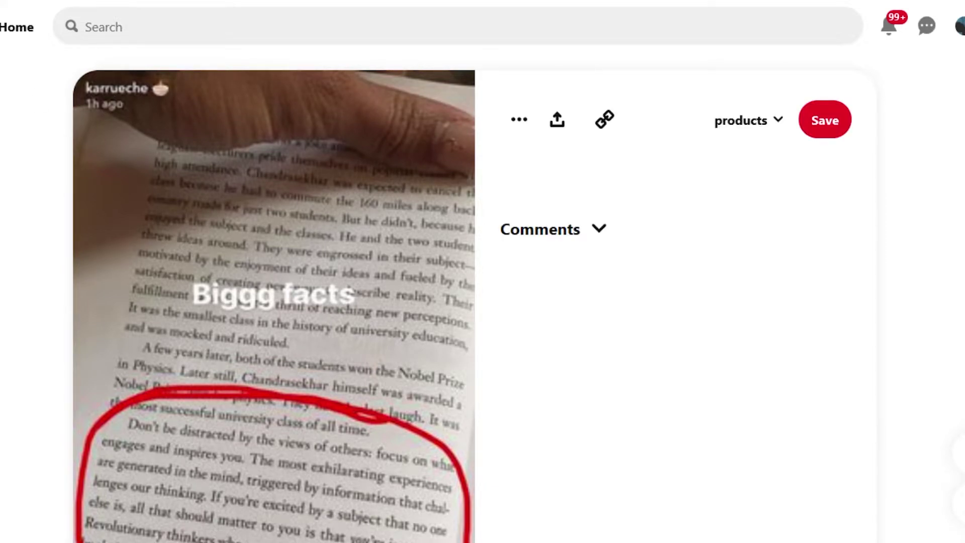
- Switch to Pinterest, start a new Pin from the home feed, and upload the "The Book of Self Love - fine art print" image
key(alt+Left)
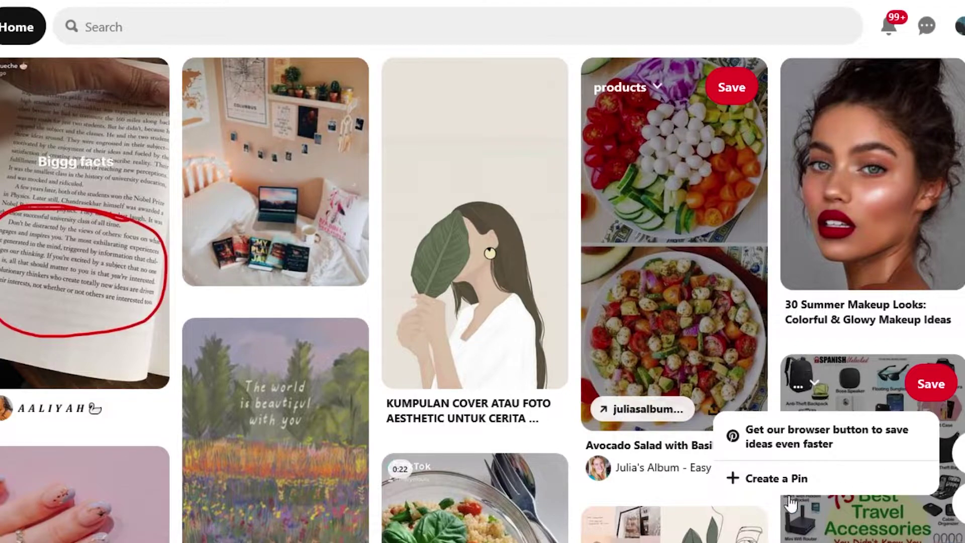
click(785, 485)
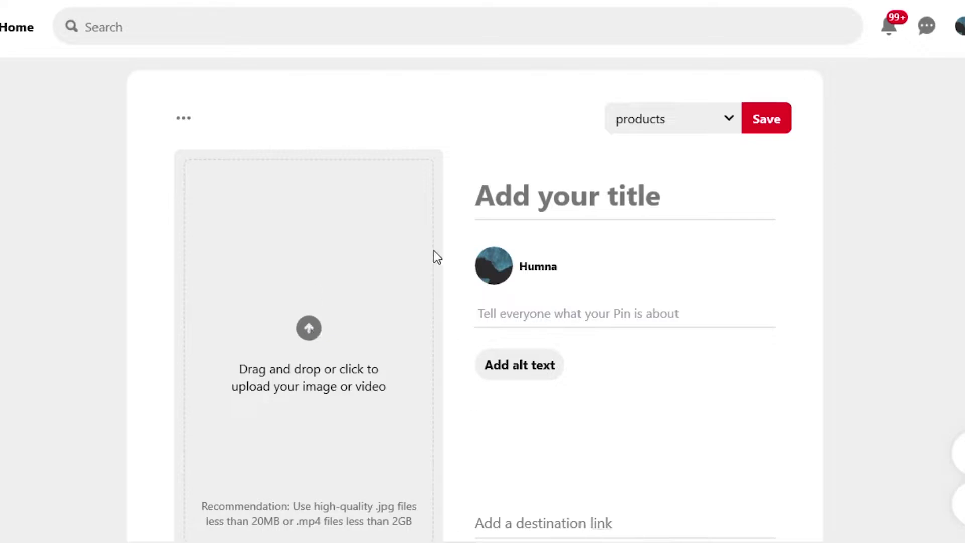
click(309, 328)
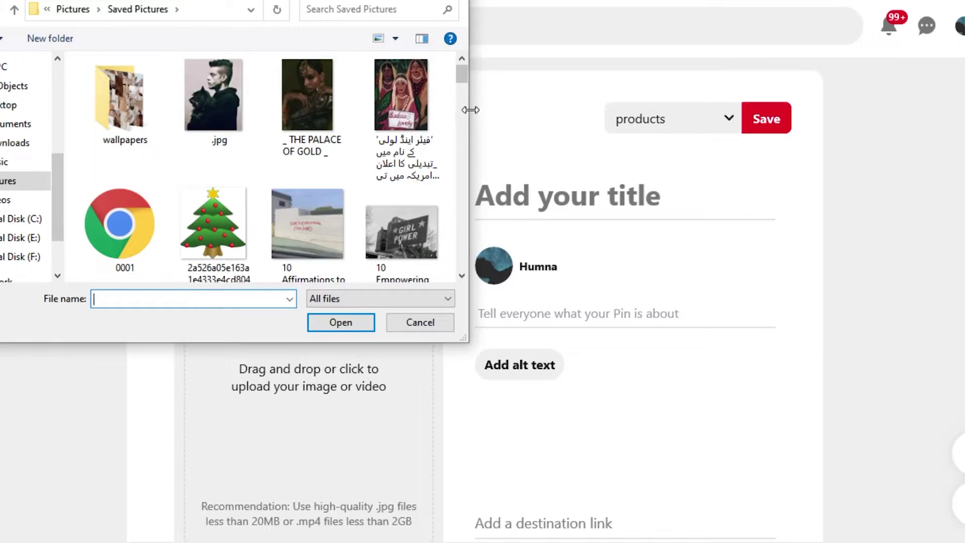
drag(462, 83, 467, 232)
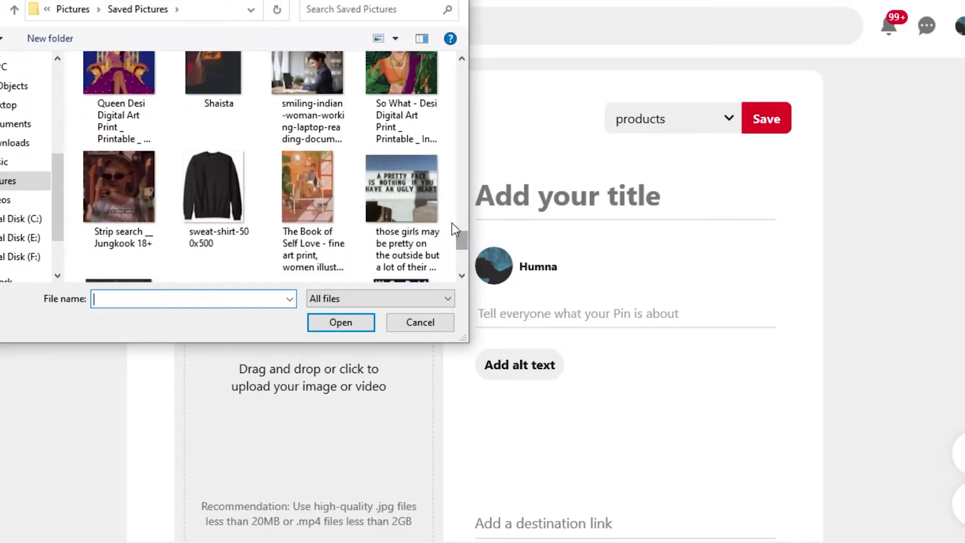
click(249, 154)
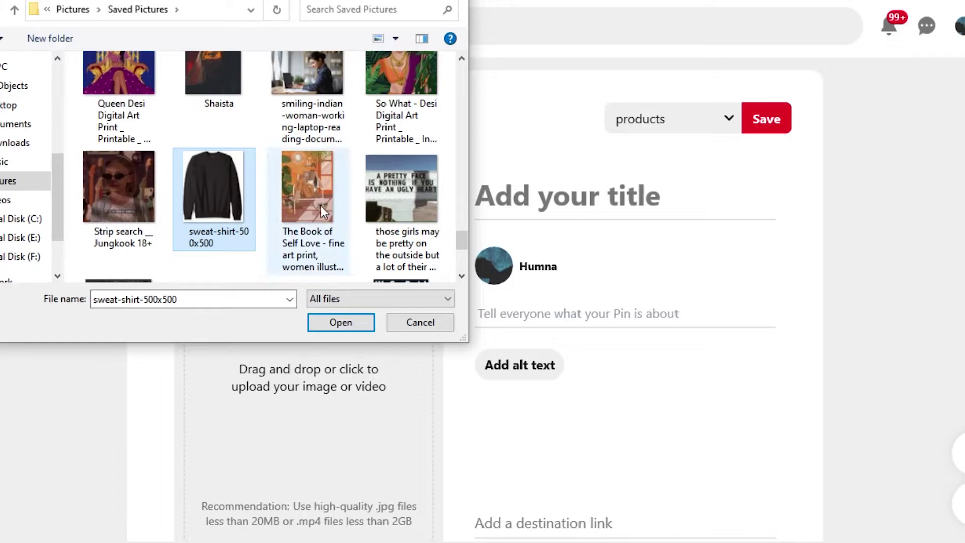
click(316, 185)
click(359, 319)
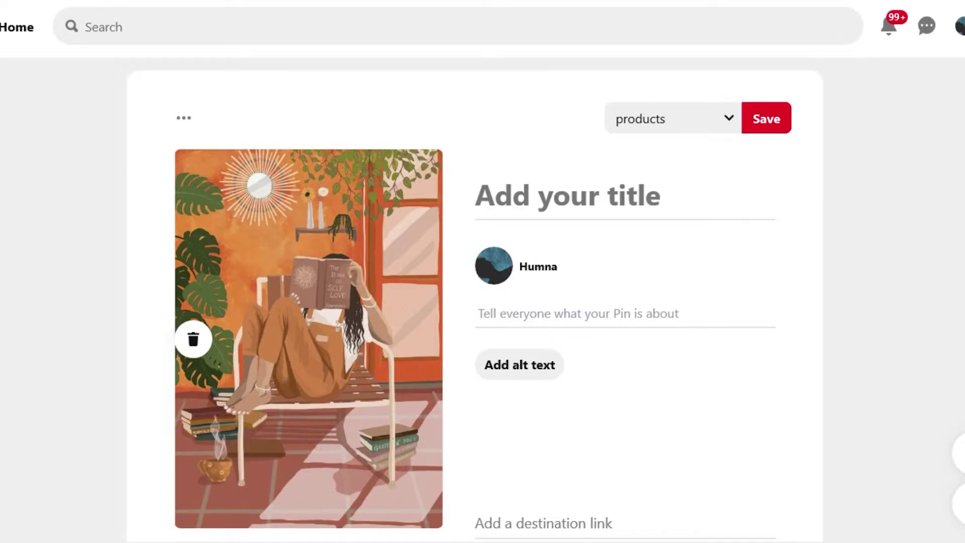
- Switch to Redbubble and look over the product category tiles, from gift cards and stickers to masks and accessories
scroll(475, 302, up, 2)
scroll(475, 302, down, 4)
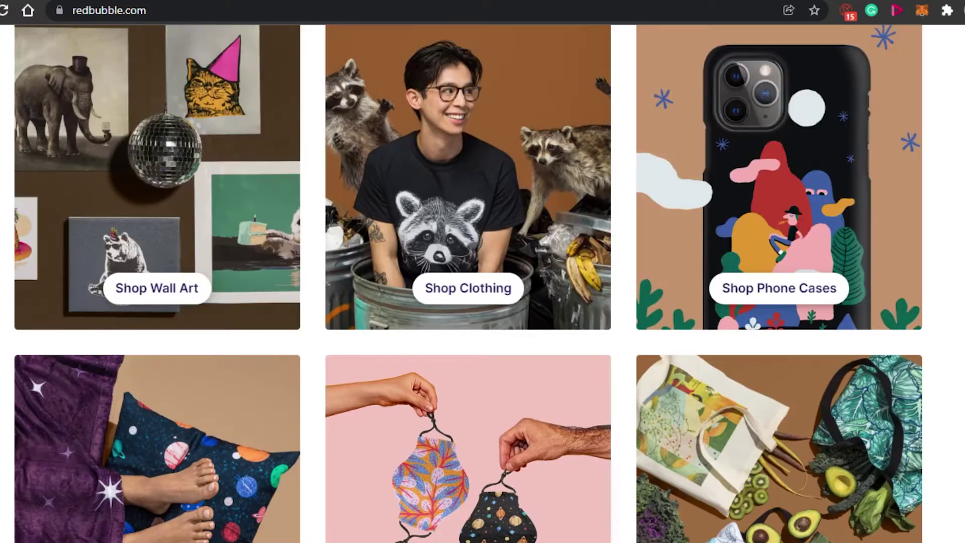
scroll(483, 281, up, 13)
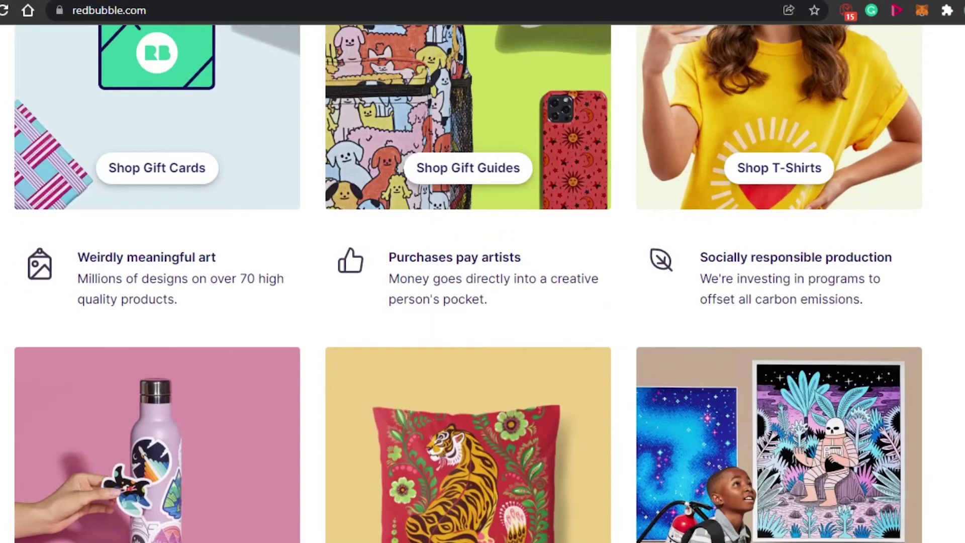
scroll(482, 281, down, 16)
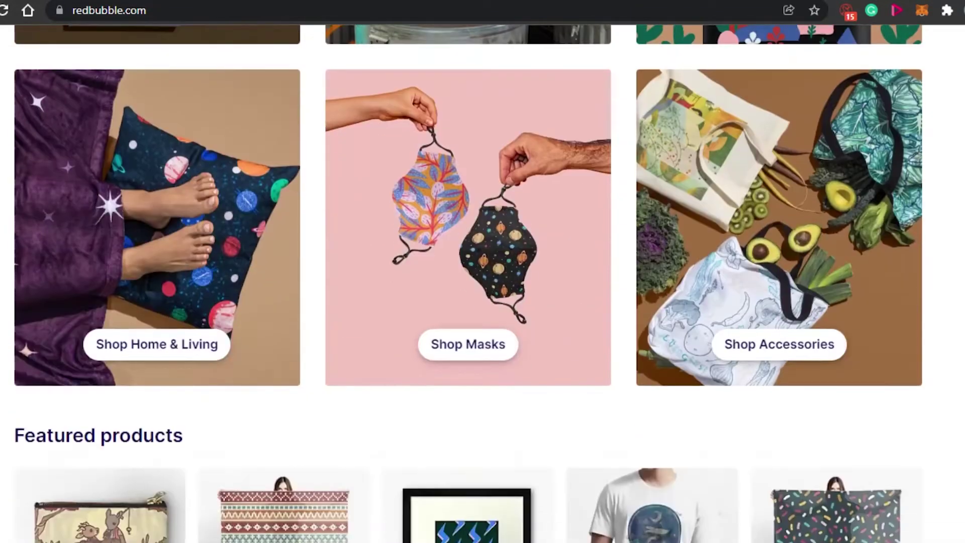
scroll(482, 282, up, 8)
scroll(482, 282, up, 12)
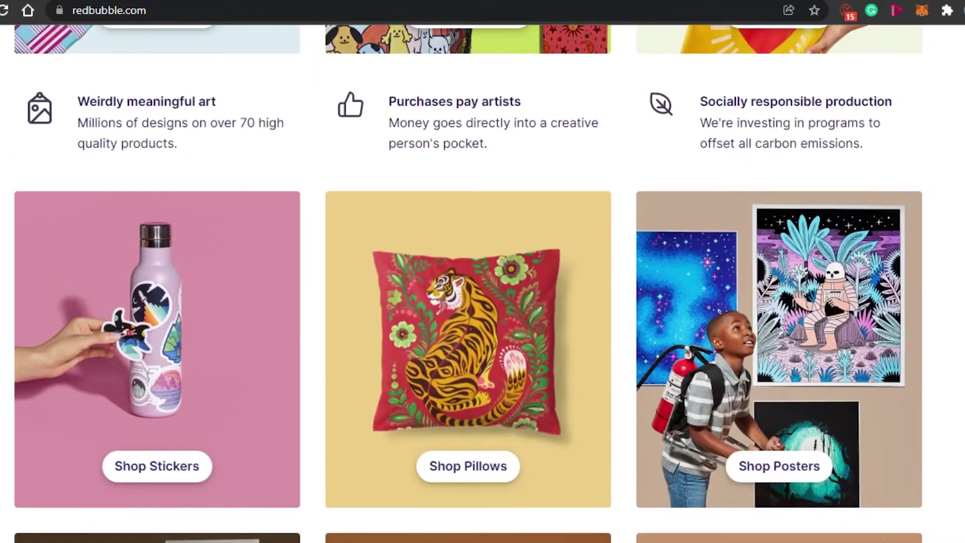
- Examine the designs picked for you and the featured artists on the Redbubble home page
scroll(483, 281, down, 15)
scroll(482, 281, down, 9)
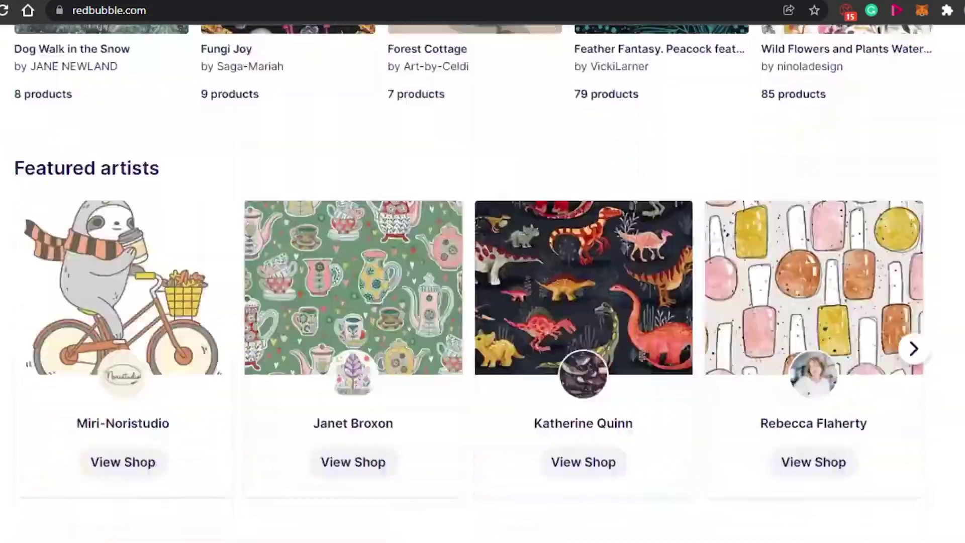
scroll(483, 282, up, 6)
scroll(482, 281, down, 11)
scroll(483, 282, up, 2)
scroll(483, 281, up, 10)
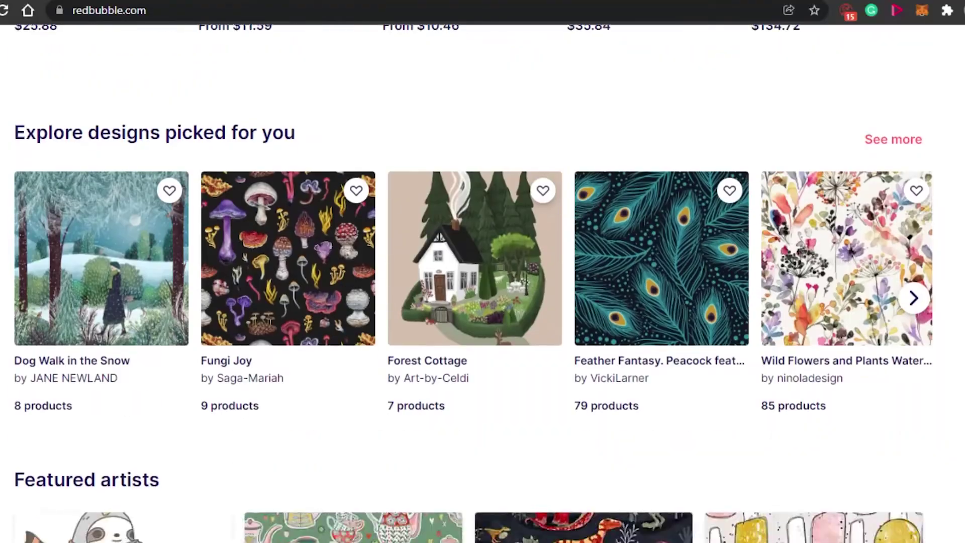
scroll(483, 281, down, 4)
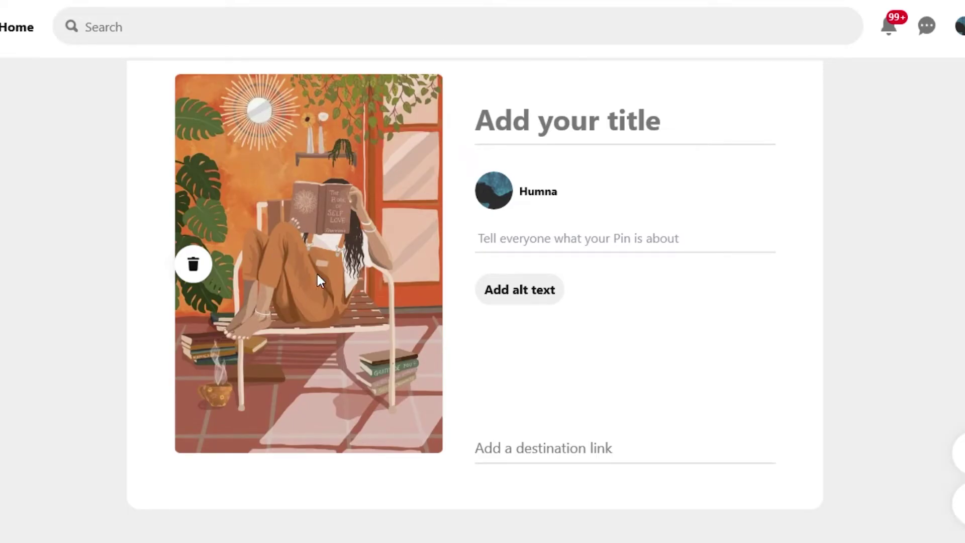
- Switch to the Pinterest Pin draft, title it "Printable Wall Art", and open its description for editing
click(565, 124)
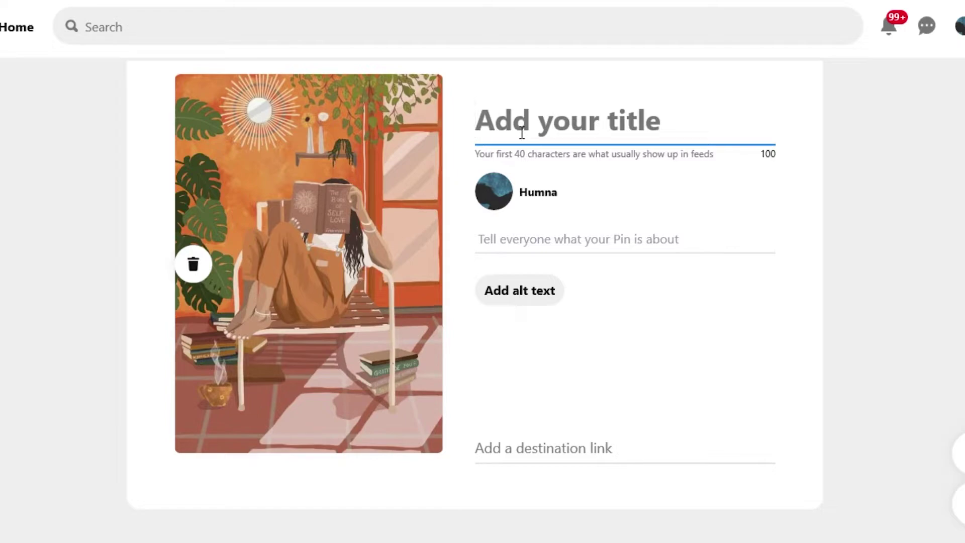
text(Printable Wall Art)
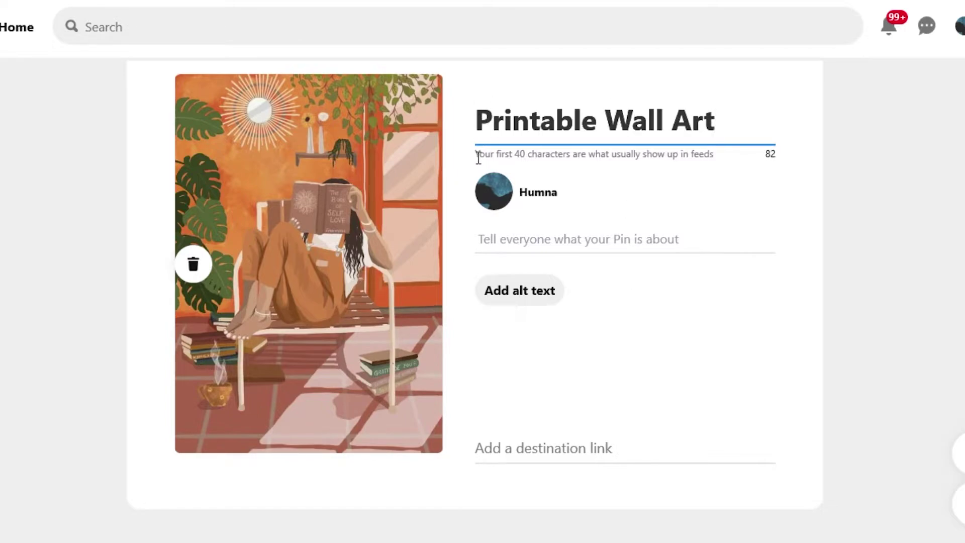
click(538, 234)
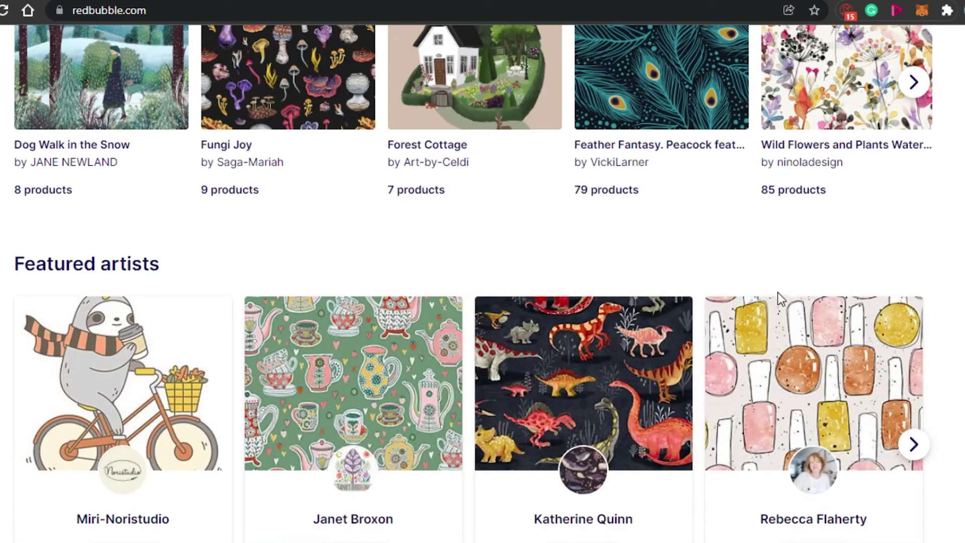
- Switch to Redbubble and look over the home page's gift categories, product tiles and featured products
scroll(483, 281, up, 15)
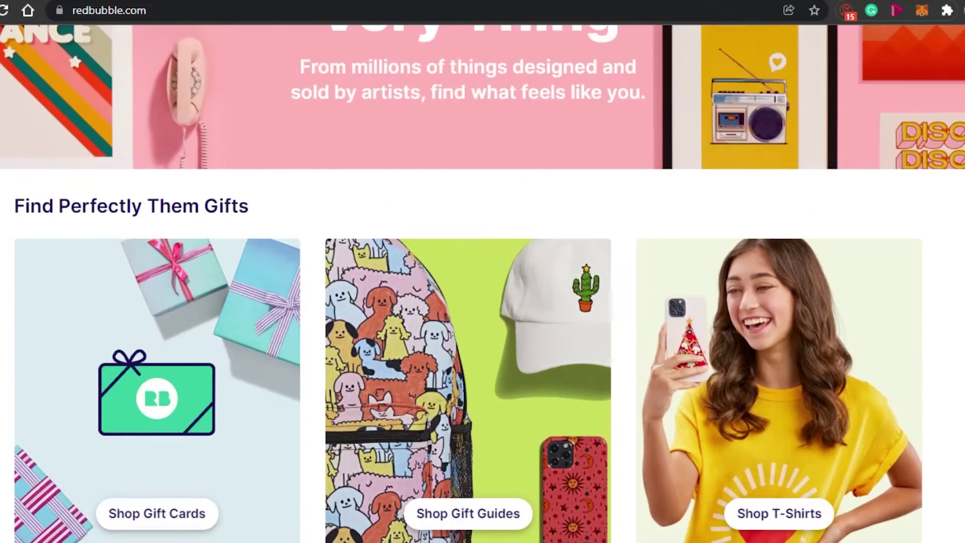
scroll(483, 281, down, 5)
scroll(483, 281, down, 20)
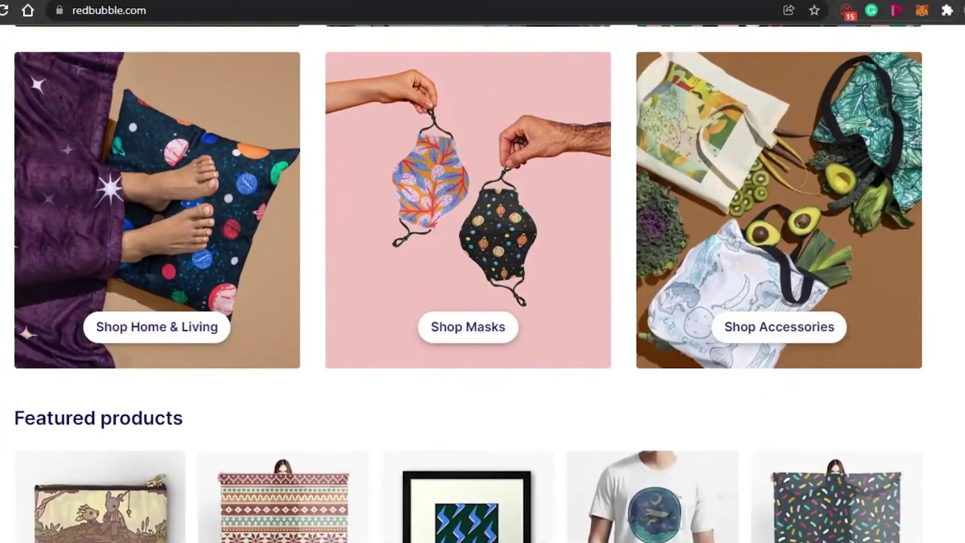
scroll(482, 282, down, 3)
scroll(483, 282, up, 3)
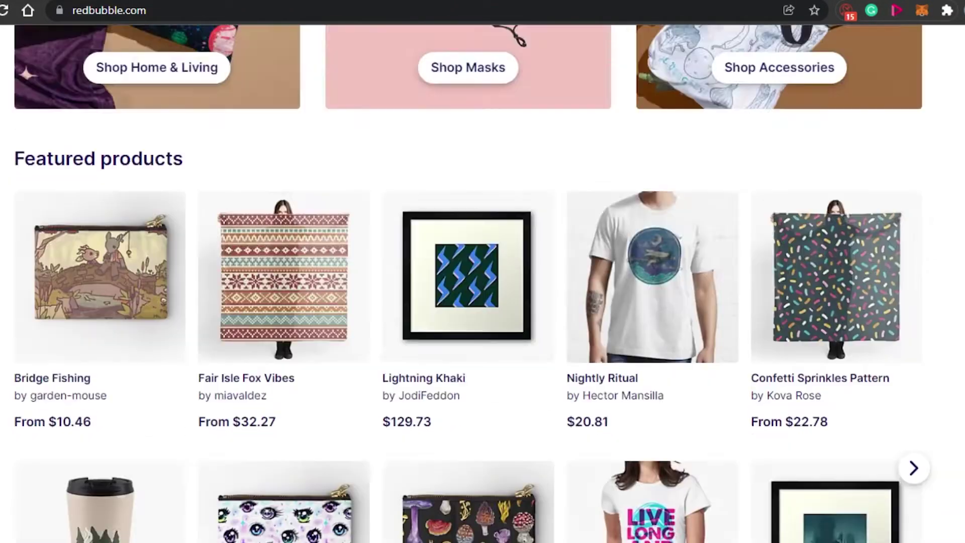
scroll(482, 281, down, 4)
scroll(483, 281, up, 3)
scroll(482, 281, down, 1)
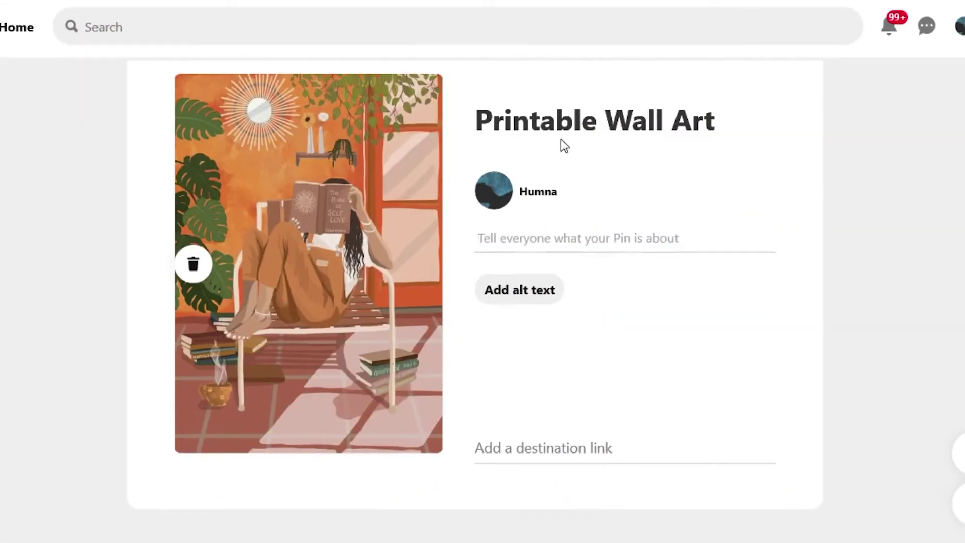
- Switch to the Pinterest Pin draft and open its description for editing
click(536, 227)
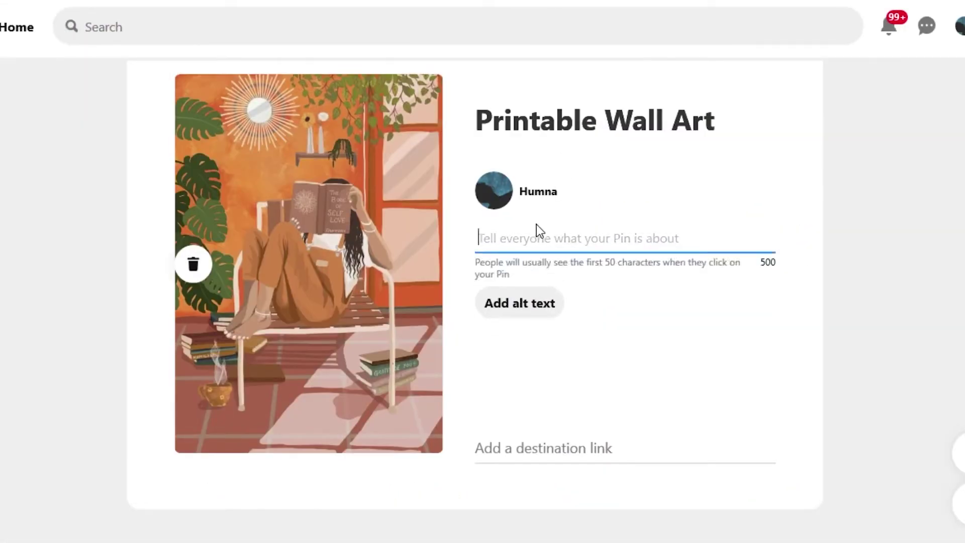
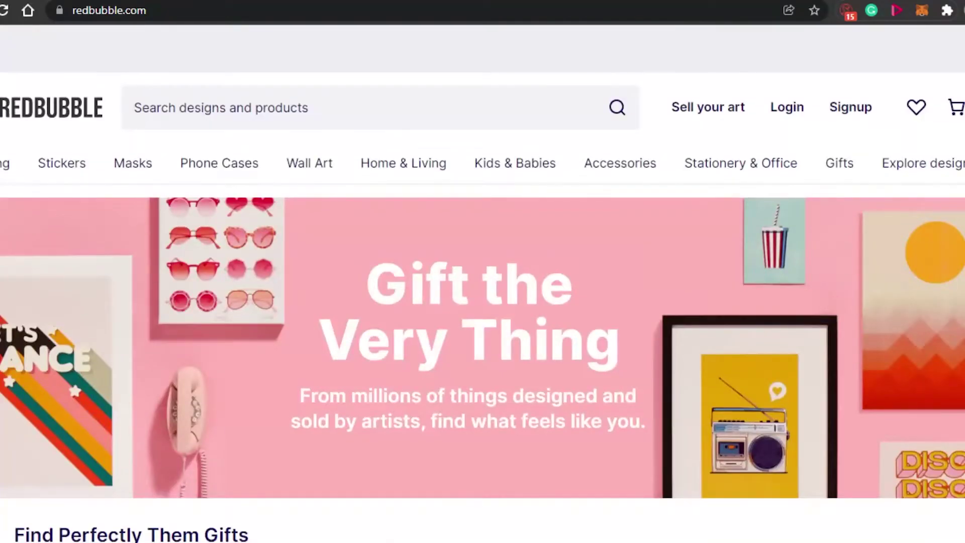
- Switch to Redbubble and examine the product categories, the featured artists and the fan art section with Rick & Morty items
scroll(483, 282, down, 20)
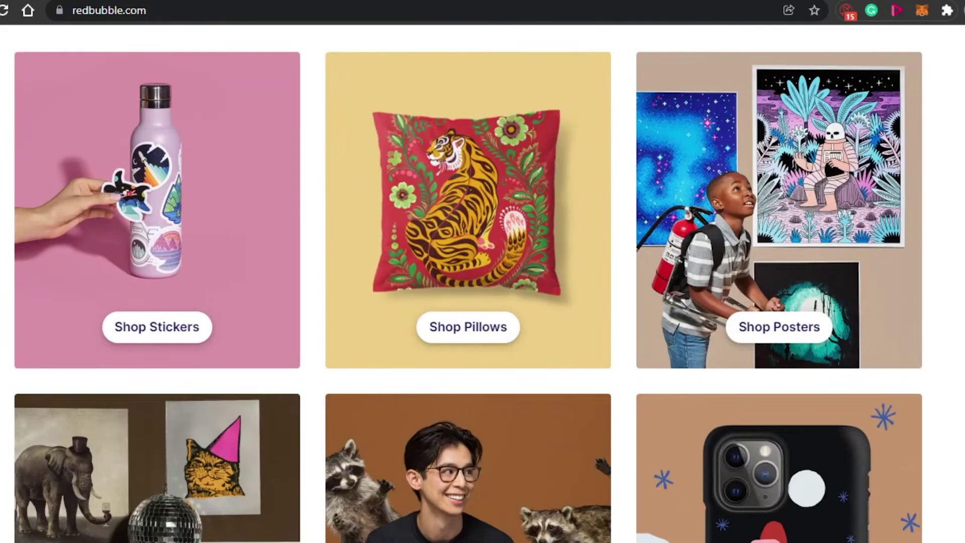
scroll(483, 281, down, 20)
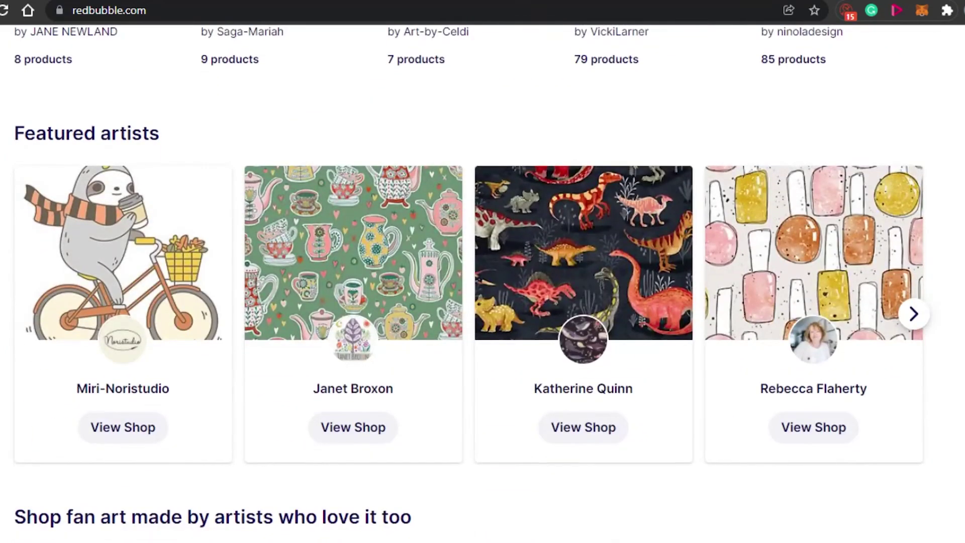
scroll(482, 282, up, 5)
scroll(483, 281, down, 5)
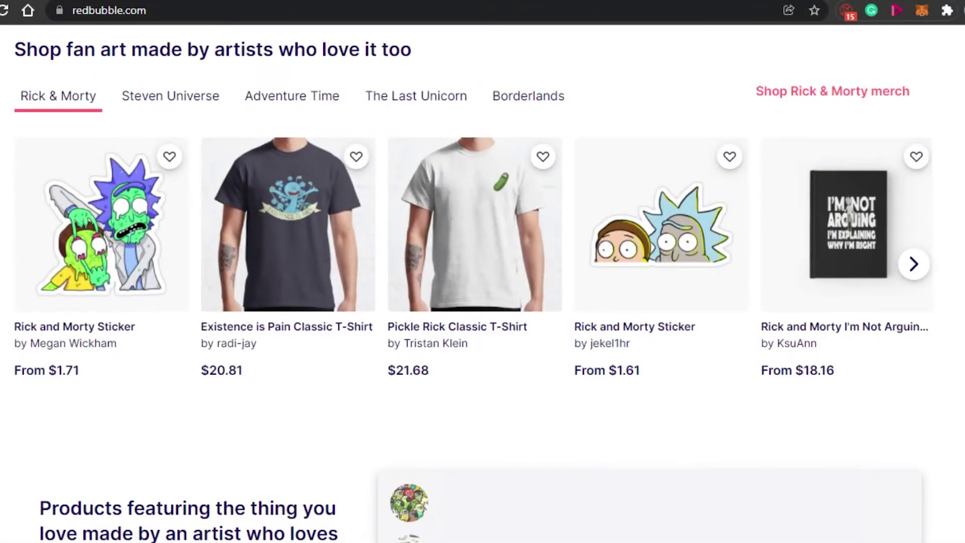
scroll(482, 282, up, 1)
scroll(397, 261, up, 2)
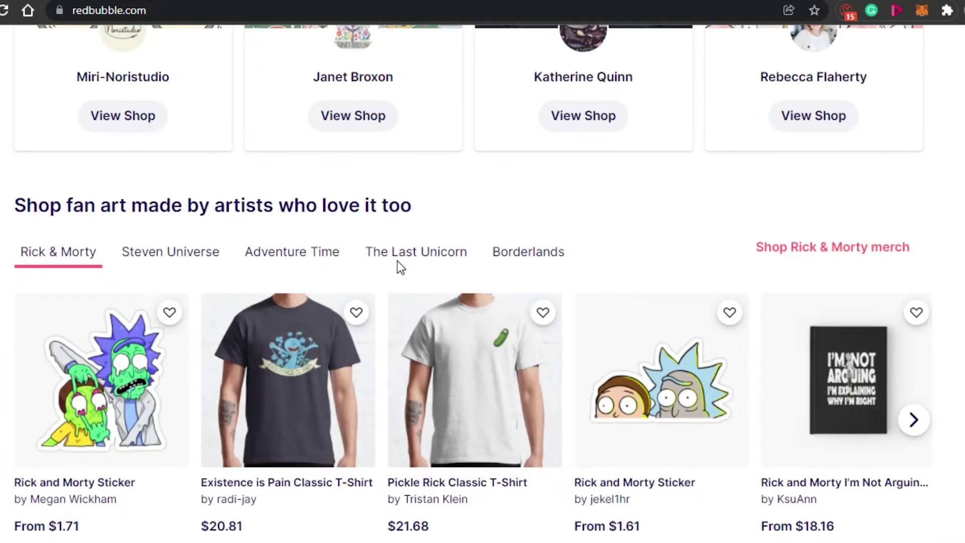
scroll(387, 488, down, 1)
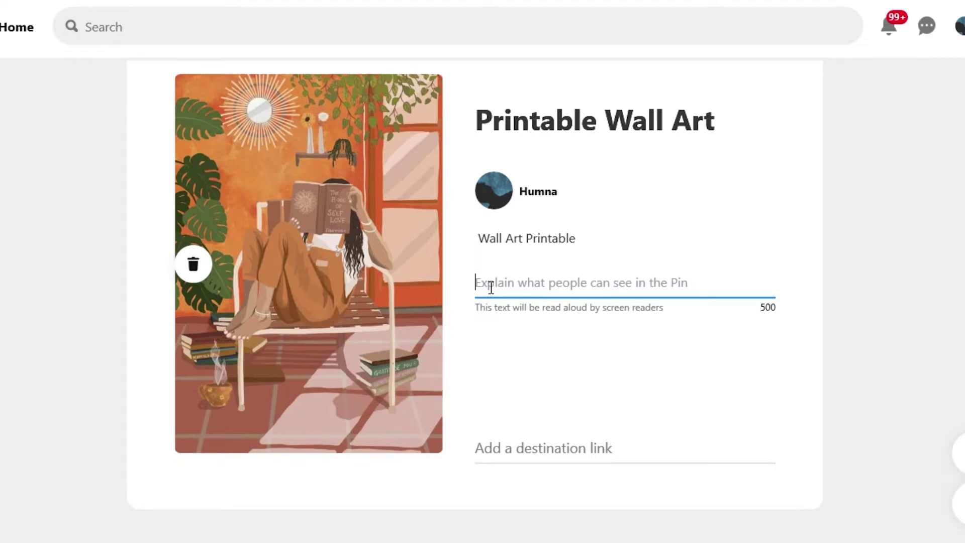
- In the Pinterest Pin draft, enter "DIGITAL ART, DOWNLOADABLE" as the alt text and open the destination link for editing
text(DIGIT)
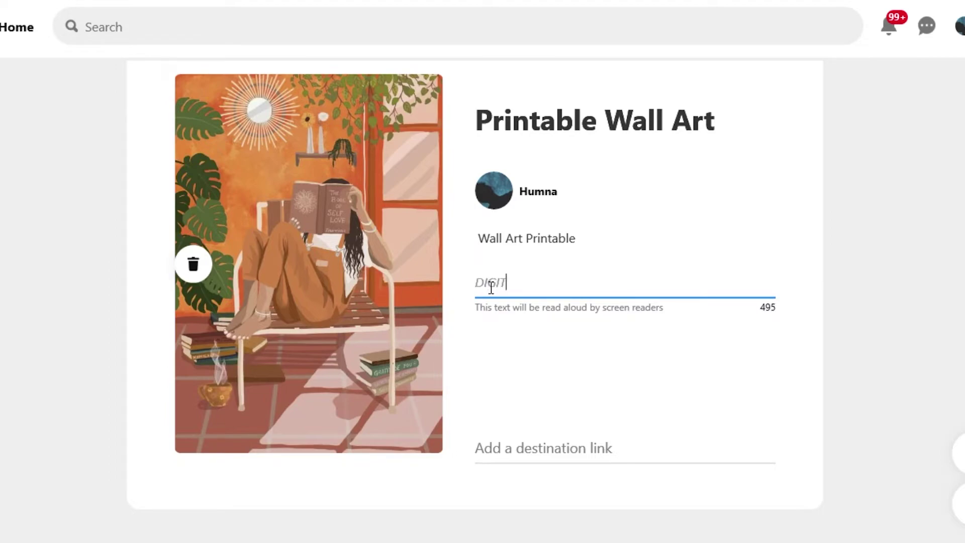
text(AL ART,)
text(DOWLANO)
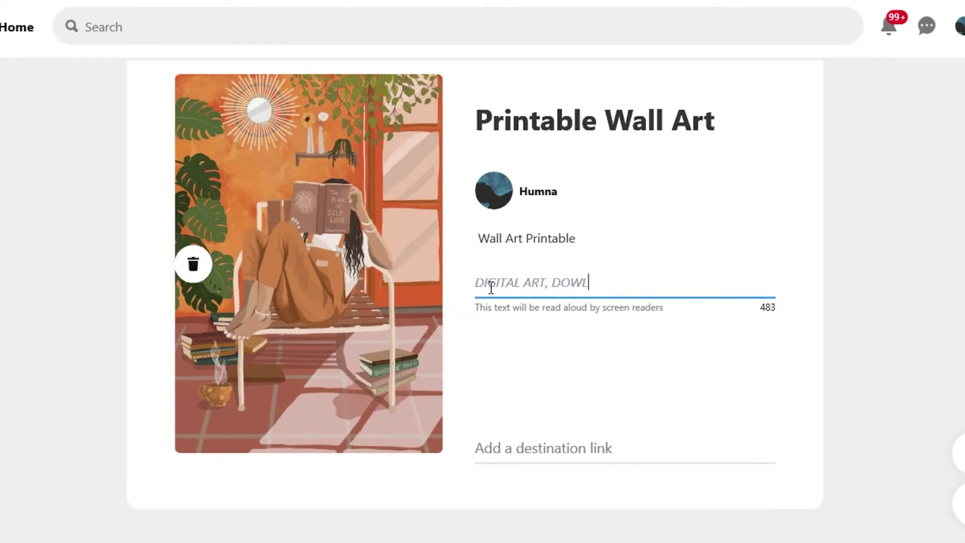
key(BackSpace)
key(BackSpace)
key(BackSpace)
key(BackSpace)
text(NLOADABLE)
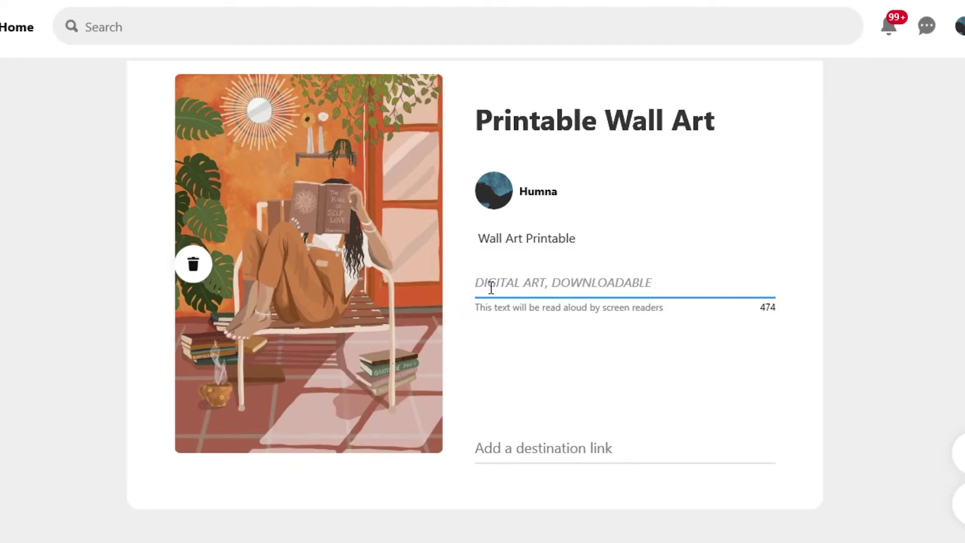
key(BackSpace)
click(592, 449)
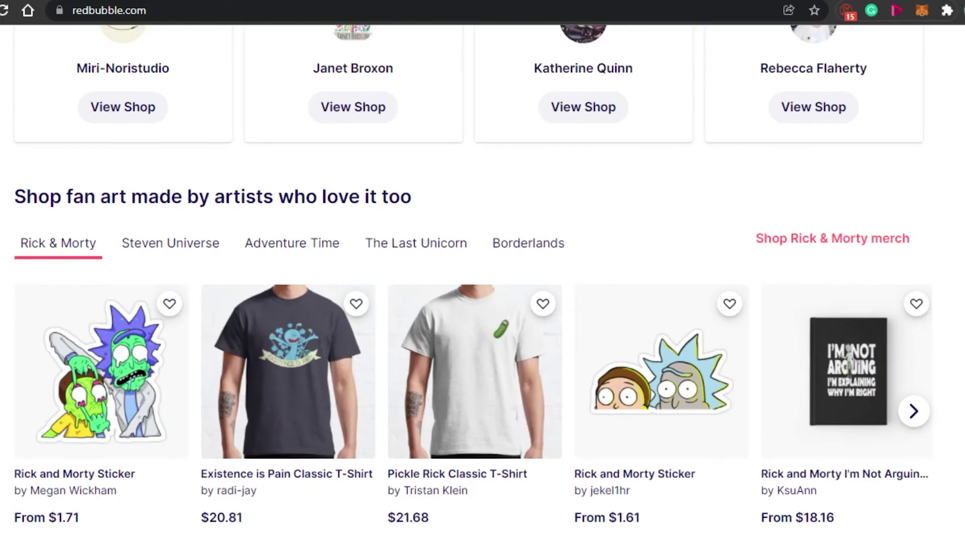
- Switch to Redbubble and look over the home page from the fan art section up to the gift banner
scroll(483, 283, up, 15)
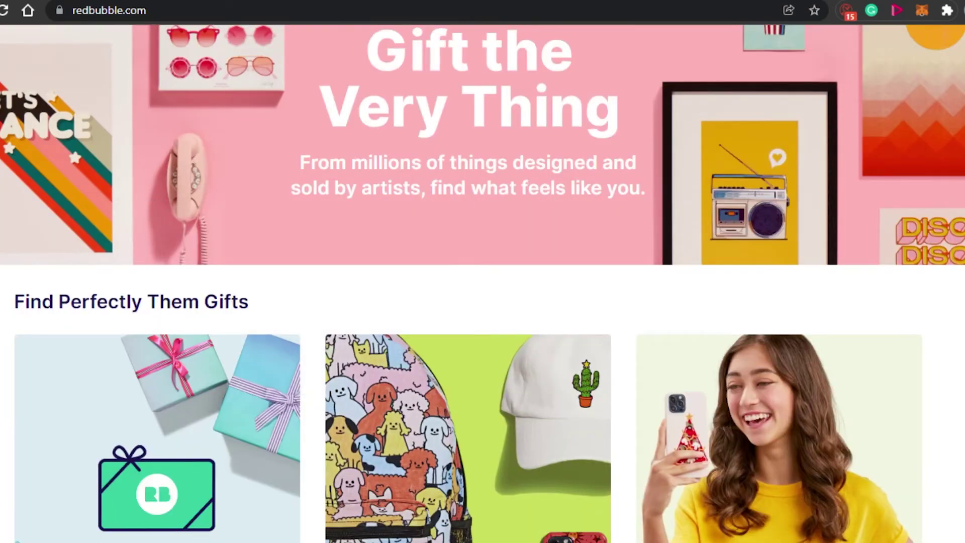
scroll(575, 366, down, 15)
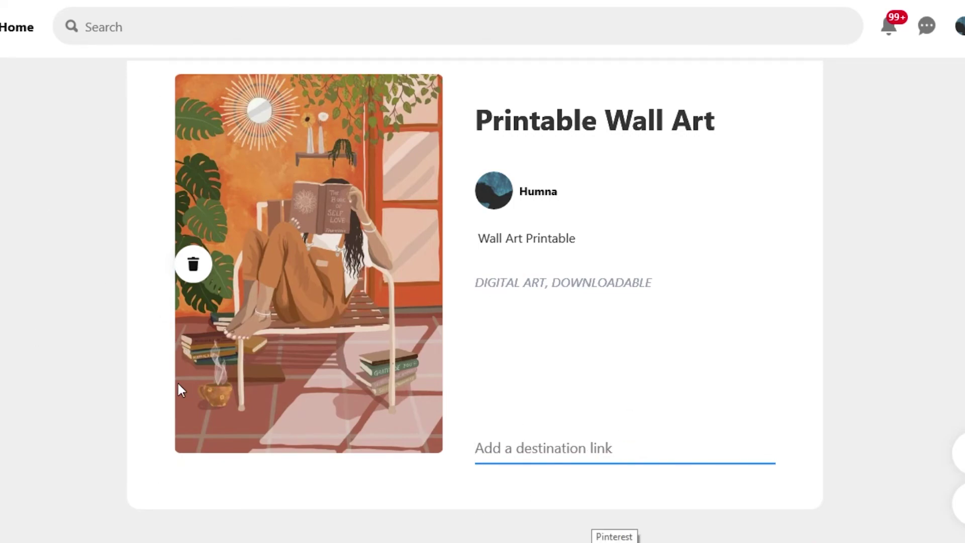
- Switch to Pinterest, leave the Pin draft to browse the home feed, and postpone the Pin rating survey
click(20, 29)
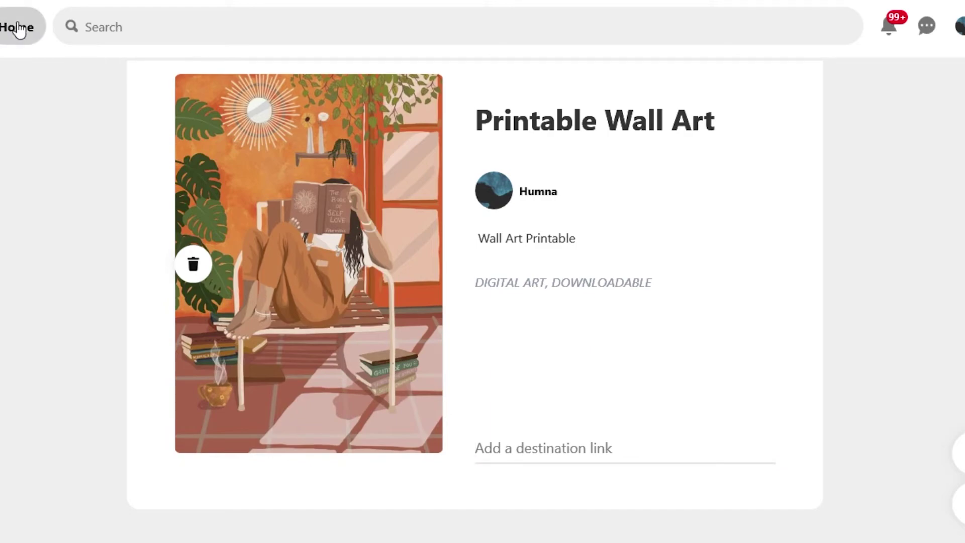
click(20, 29)
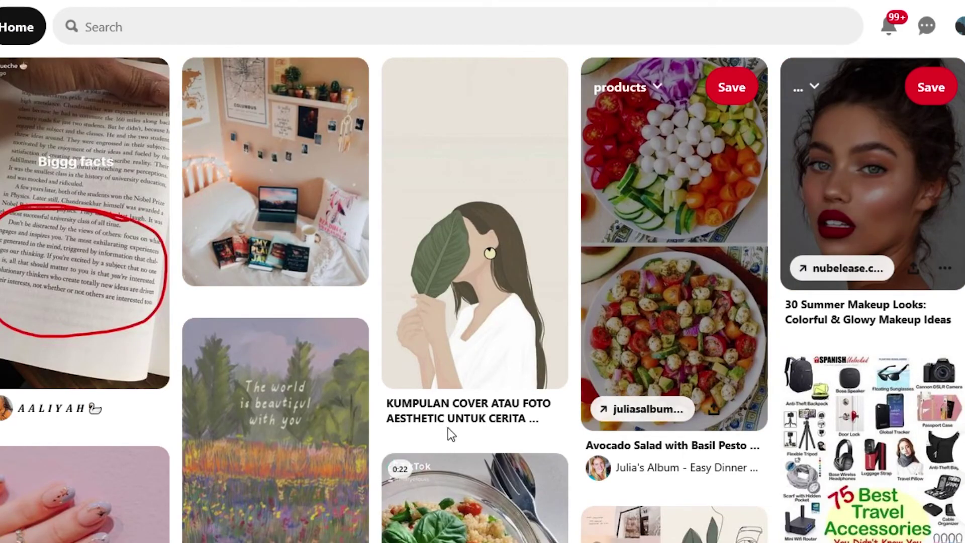
scroll(490, 252, down, 10)
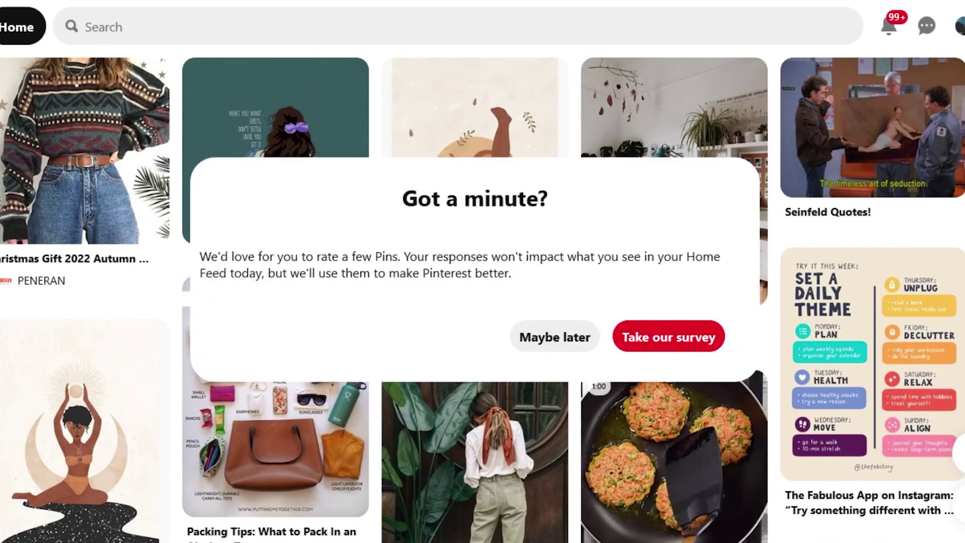
click(569, 336)
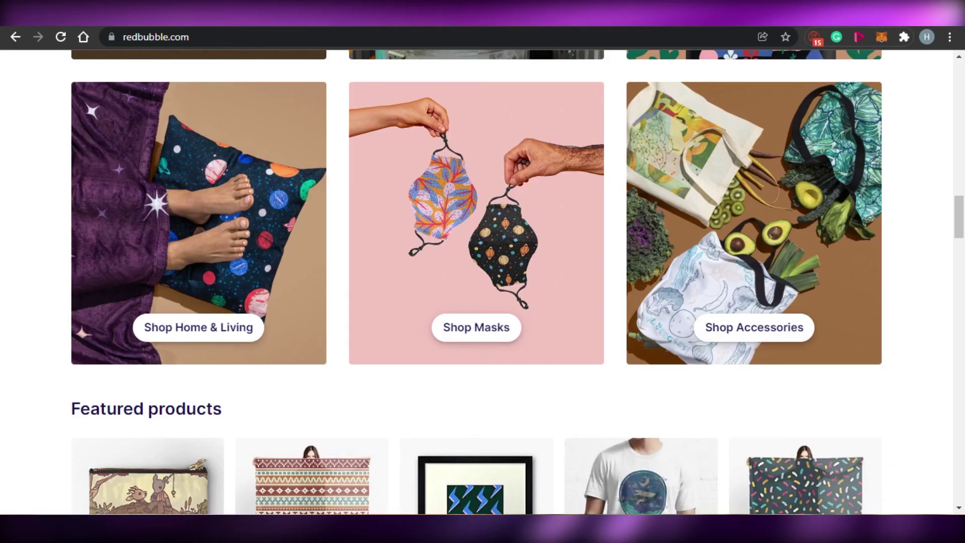
- Switch to Redbubble and review the "Find Perfectly Them Gifts" section of the home page
drag(962, 201, 962, 106)
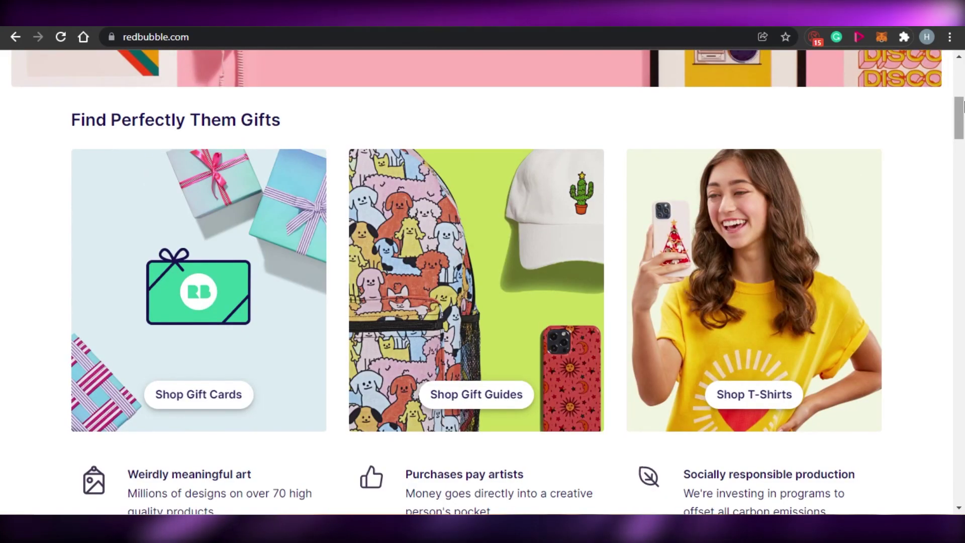
scroll(961, 140, down, 8)
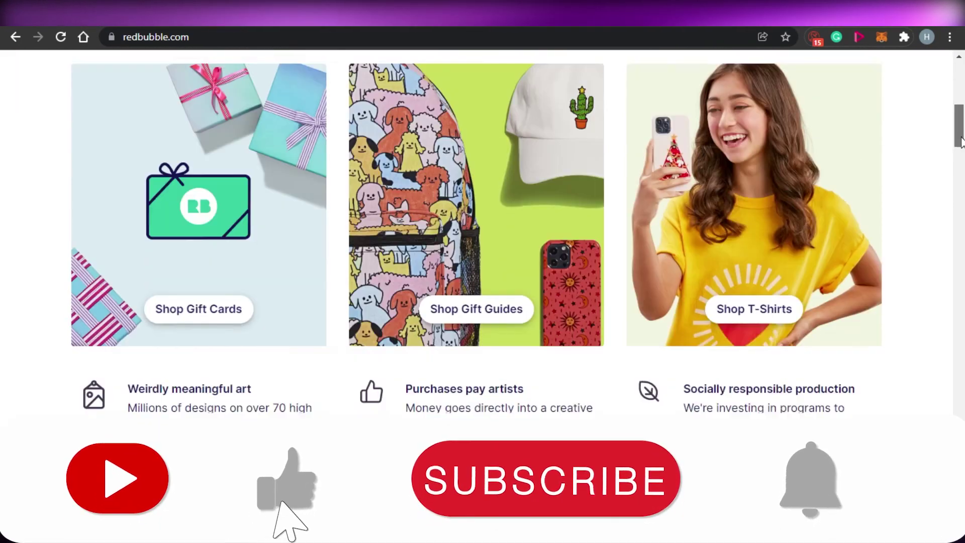